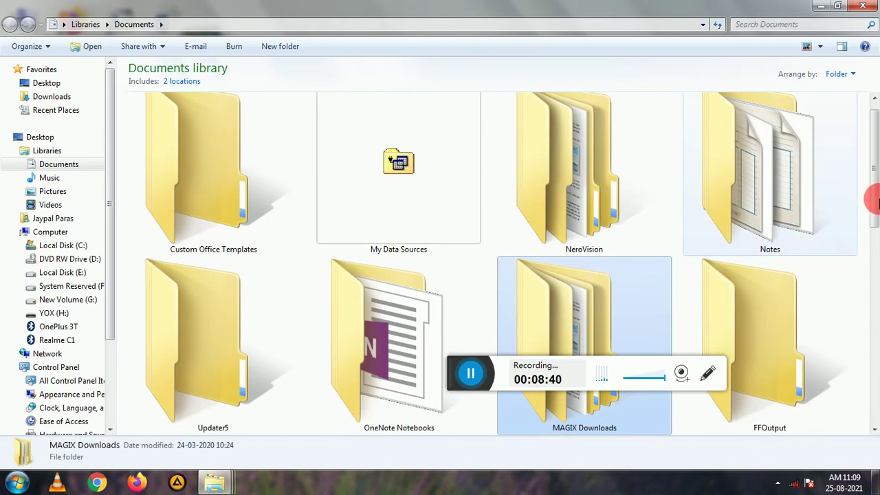
Switch the Documents library from extra large icons to the Details view.
{"action": "right_click", "coordinate": [859, 249]}
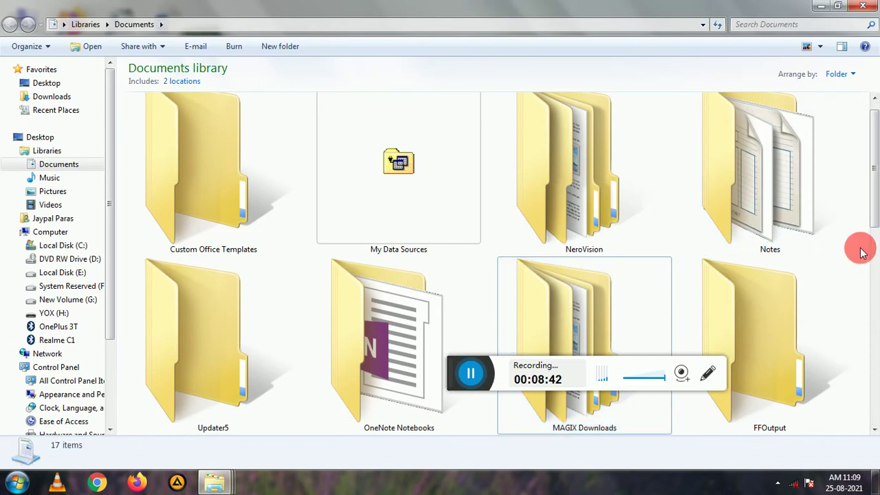
{"action": "mouse_move", "coordinate": [825, 278]}
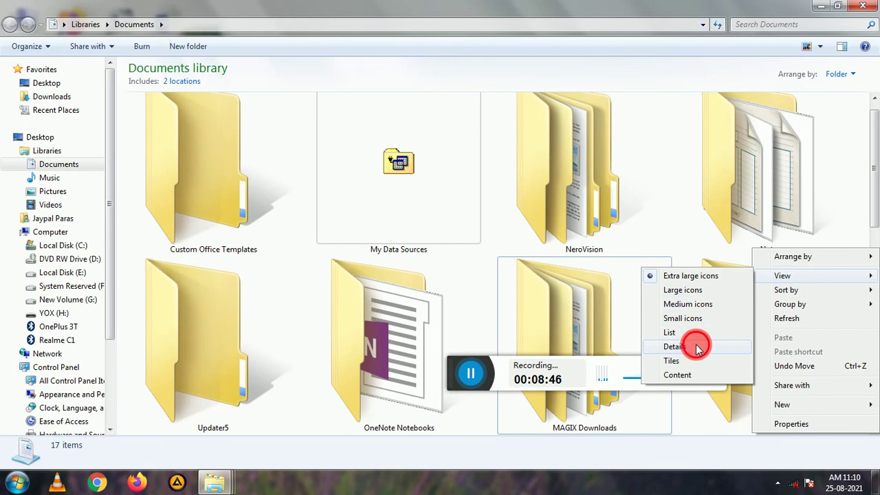
{"action": "left_click", "coordinate": [690, 346]}
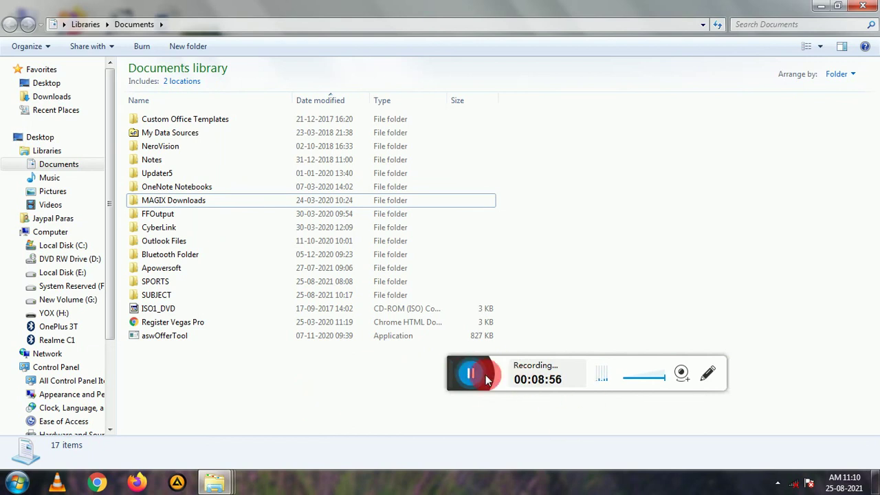
Outline the Documents window's title bar with a rectangle annotation, undo the annotation and leave the drawing tools.
{"action": "left_click_drag", "start_coordinate": [473, 373], "coordinate": [505, 416]}
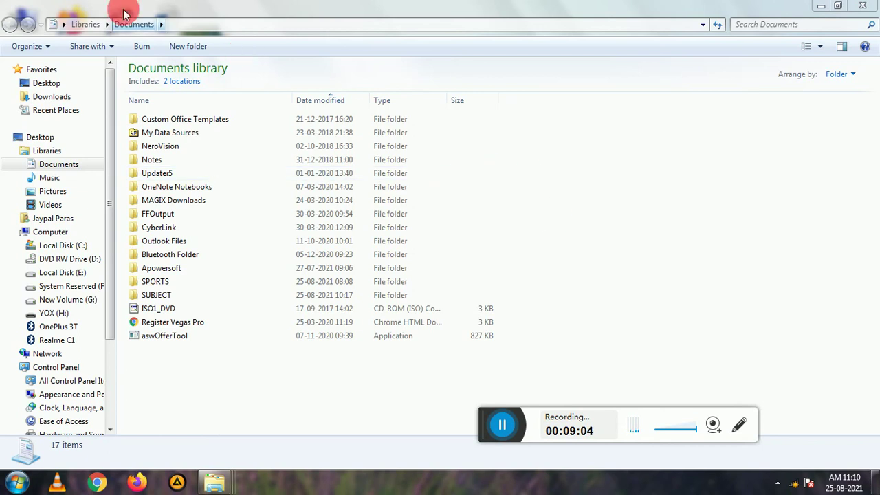
{"action": "left_click", "coordinate": [239, 9]}
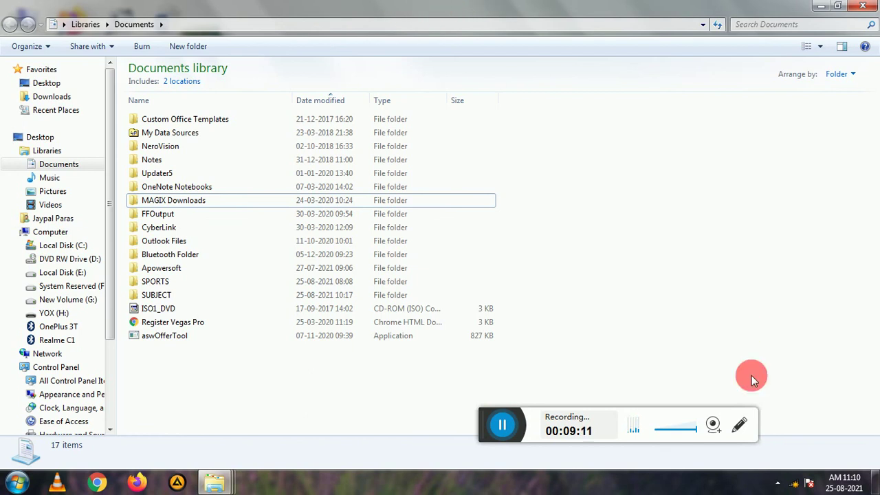
{"action": "left_click", "coordinate": [740, 425]}
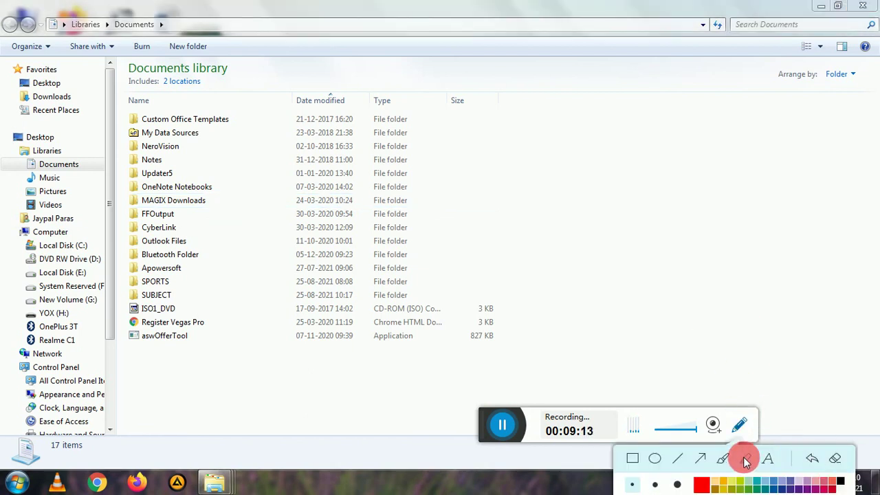
{"action": "left_click", "coordinate": [633, 458]}
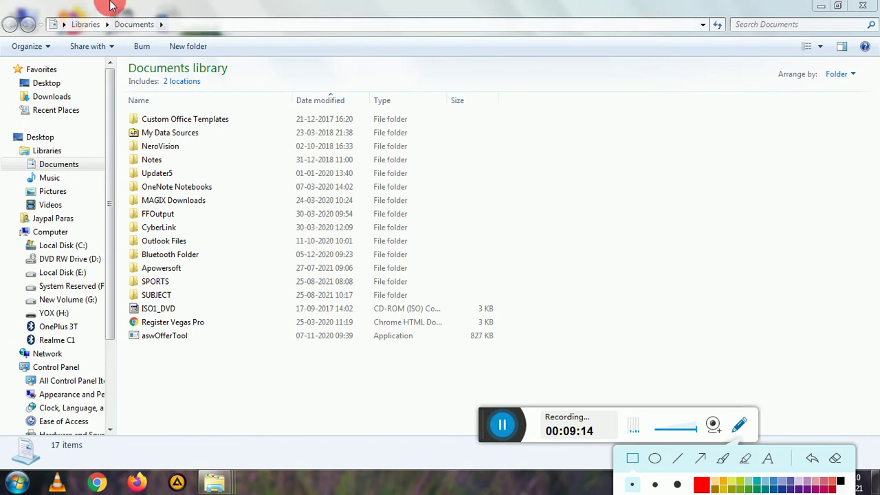
{"action": "left_click_drag", "start_coordinate": [103, 6], "coordinate": [655, 20]}
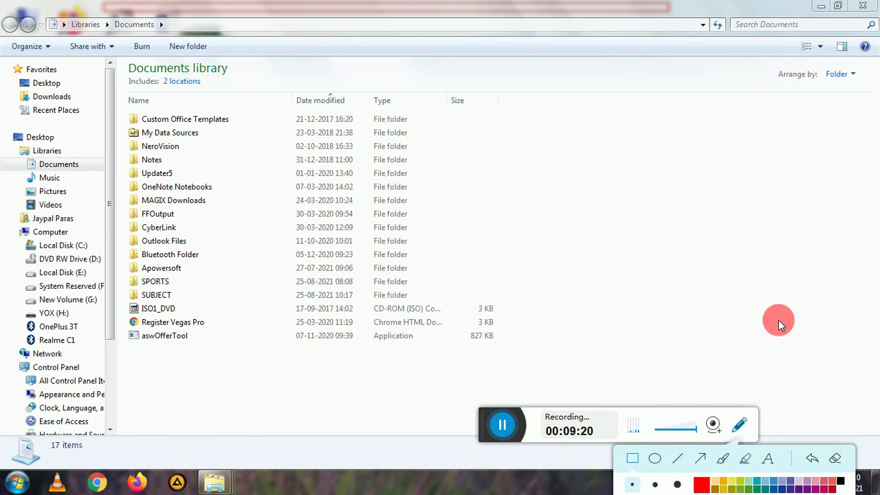
{"action": "left_click", "coordinate": [810, 458]}
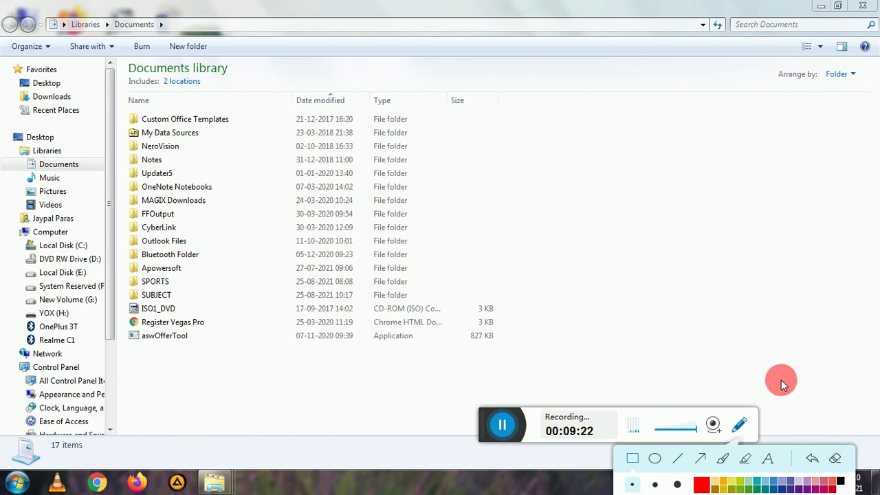
{"action": "left_click", "coordinate": [739, 424]}
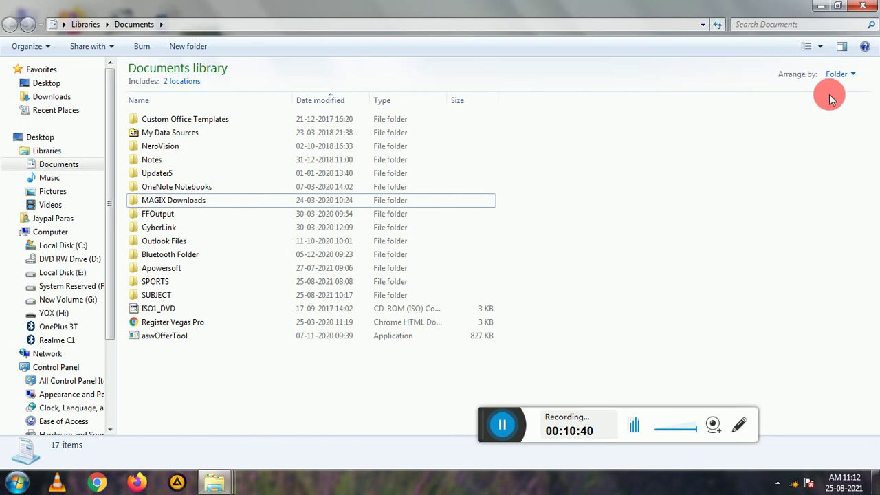
Restore the Documents window from full screen, narrow it from its left edge and move it lower on the desktop.
{"action": "left_click", "coordinate": [838, 5]}
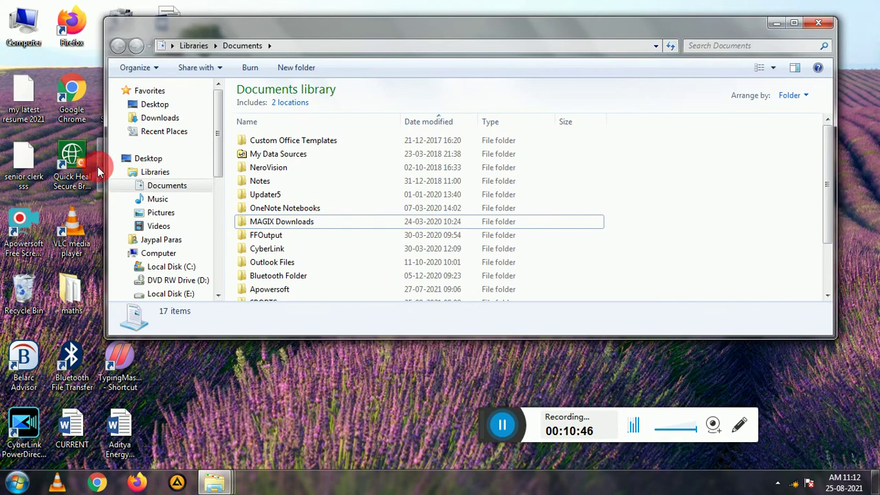
{"action": "left_click_drag", "start_coordinate": [107, 170], "coordinate": [247, 250]}
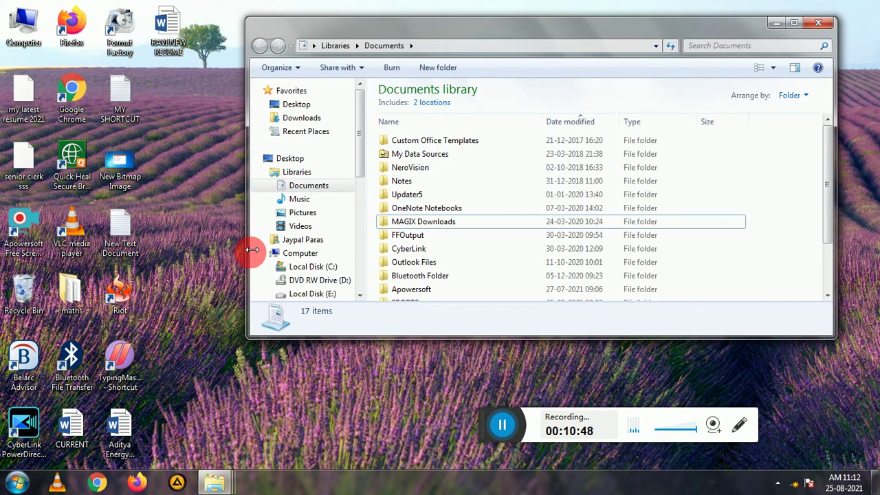
{"action": "left_click_drag", "start_coordinate": [563, 25], "coordinate": [545, 110]}
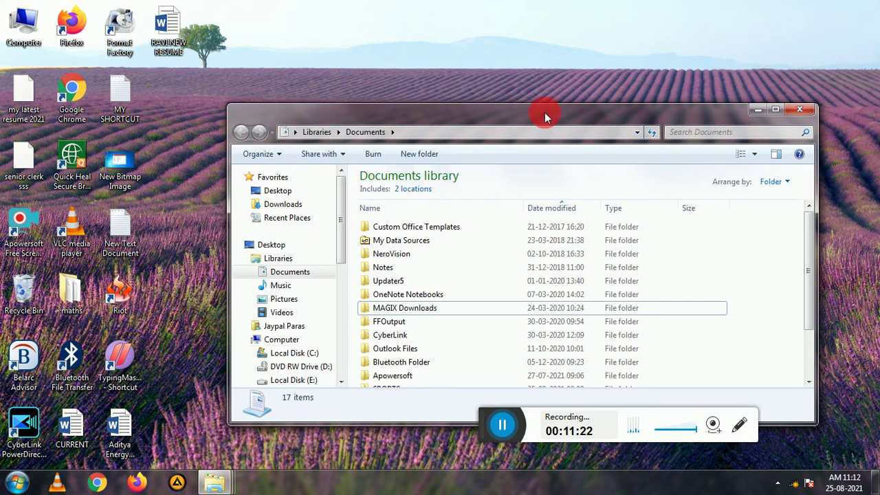
{"action": "left_click_drag", "start_coordinate": [545, 118], "coordinate": [535, 93]}
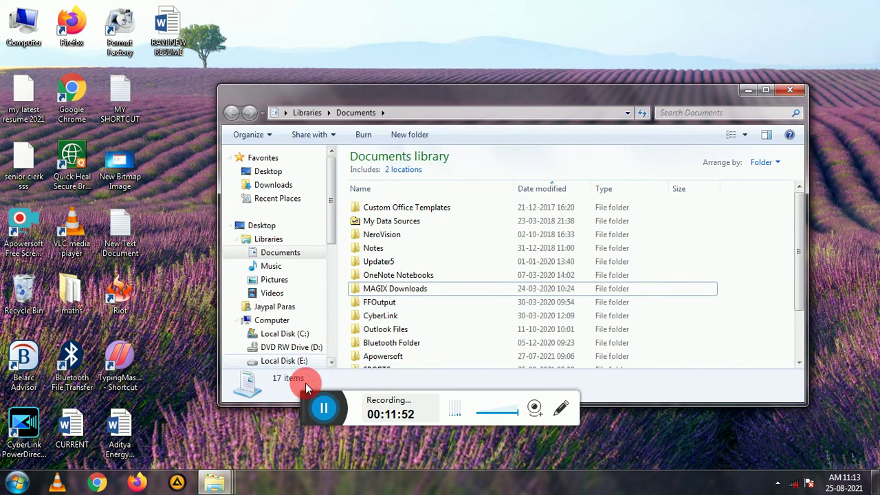
Minimize the Documents window and bring it back onto the desktop.
{"action": "left_click_drag", "start_coordinate": [311, 404], "coordinate": [363, 438]}
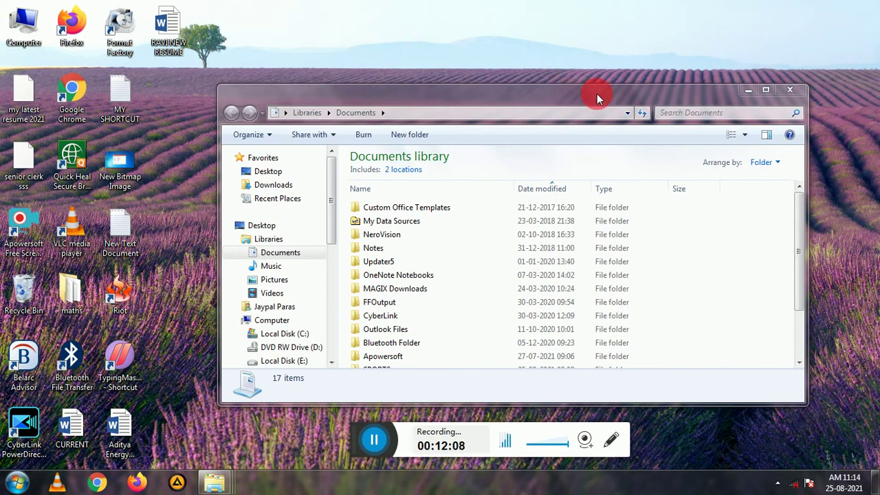
{"action": "left_click", "coordinate": [748, 92]}
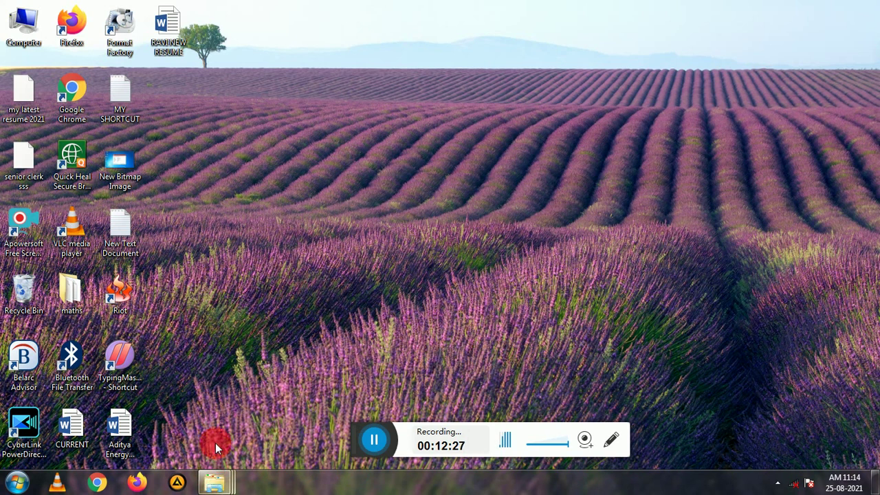
{"action": "left_click", "coordinate": [217, 482]}
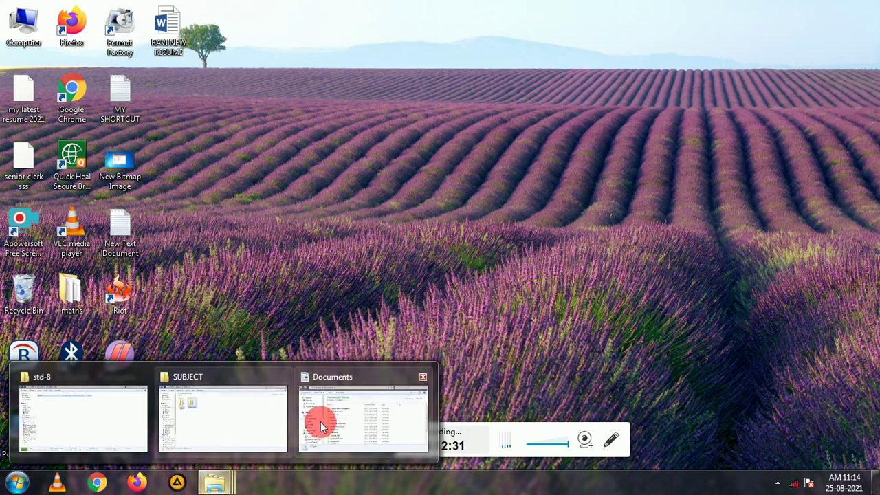
{"action": "left_click", "coordinate": [344, 421]}
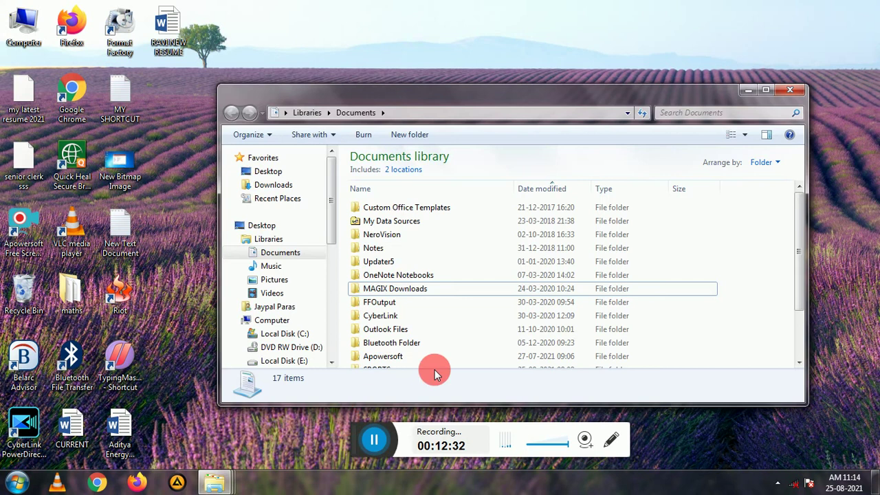
Maximize the Documents window and close it.
{"action": "left_click", "coordinate": [767, 90]}
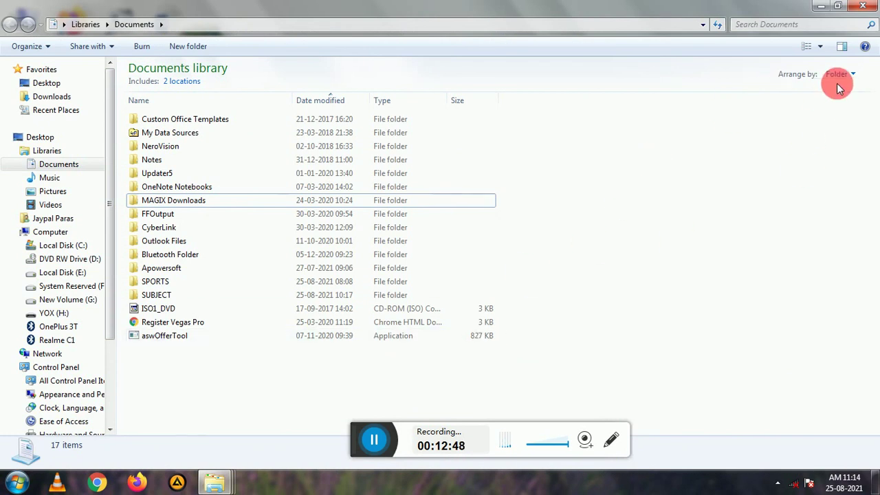
{"action": "left_click", "coordinate": [864, 6]}
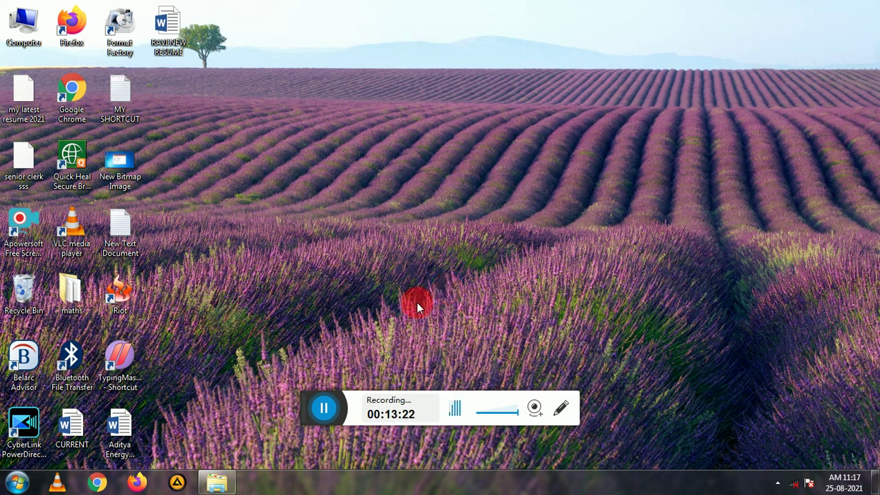
{"action": "left_click_drag", "start_coordinate": [320, 399], "coordinate": [422, 415]}
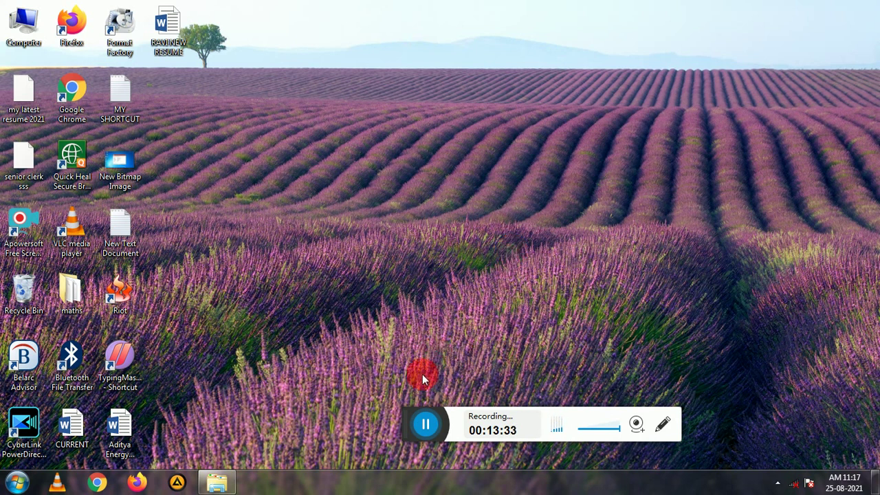
{"action": "left_click_drag", "start_coordinate": [416, 420], "coordinate": [440, 415]}
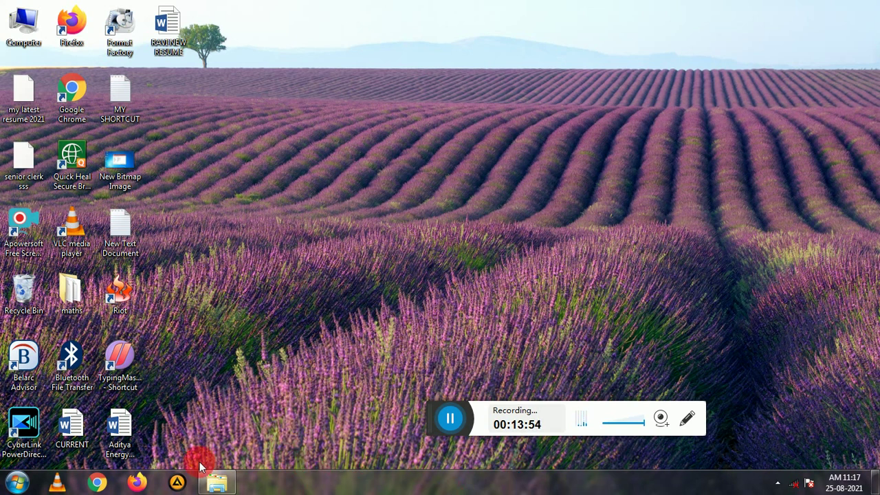
Open the Documents library, restore its window to the smaller size and maximize it again.
{"action": "left_click", "coordinate": [20, 484]}
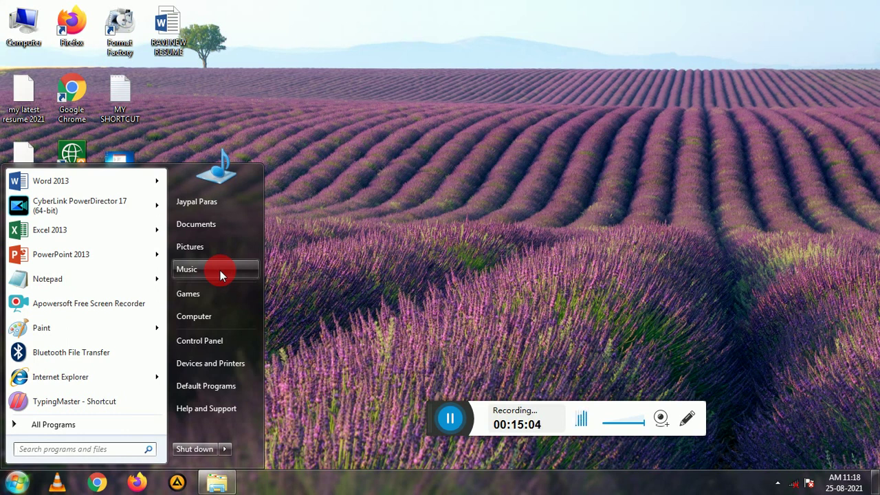
{"action": "left_click", "coordinate": [207, 232]}
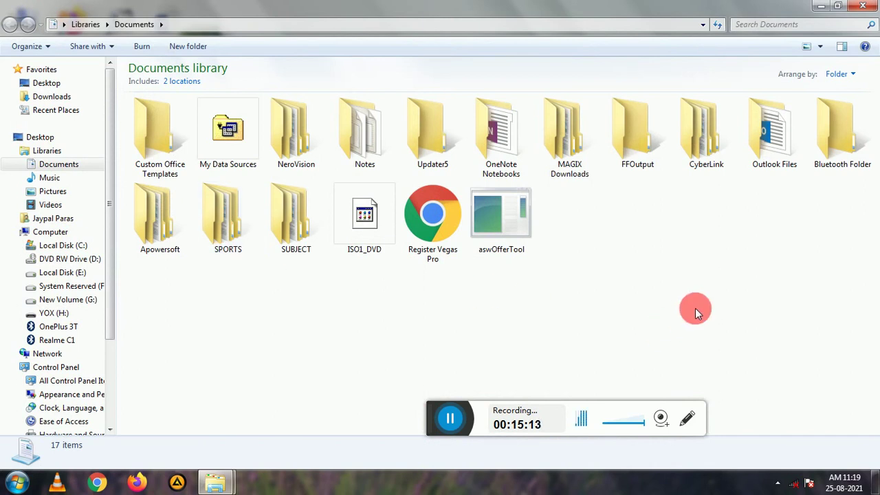
{"action": "left_click", "coordinate": [839, 7]}
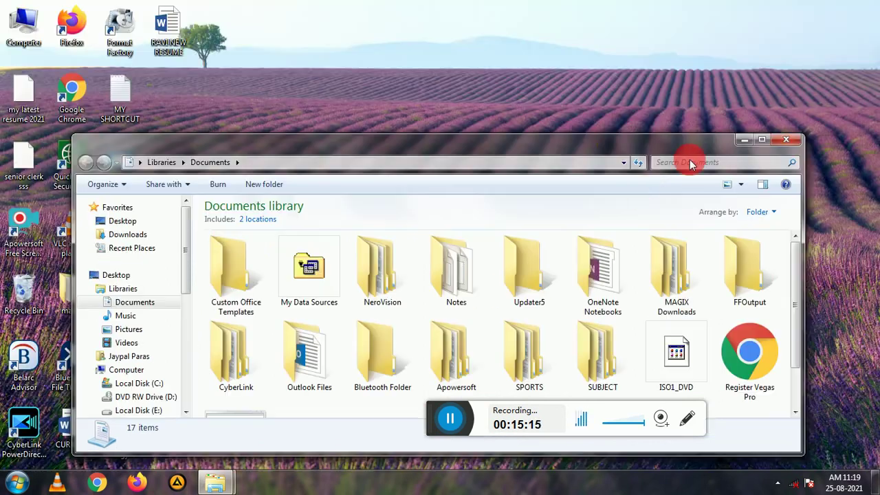
{"action": "left_click", "coordinate": [763, 141]}
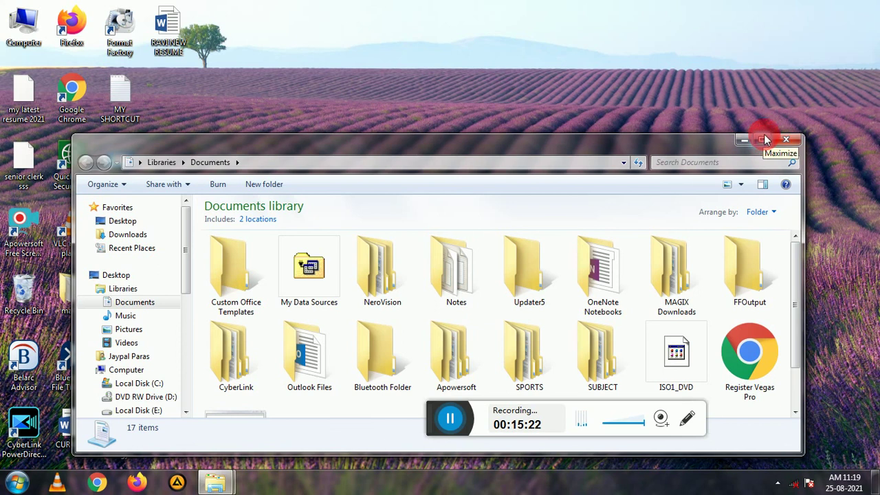
{"action": "left_click", "coordinate": [762, 140]}
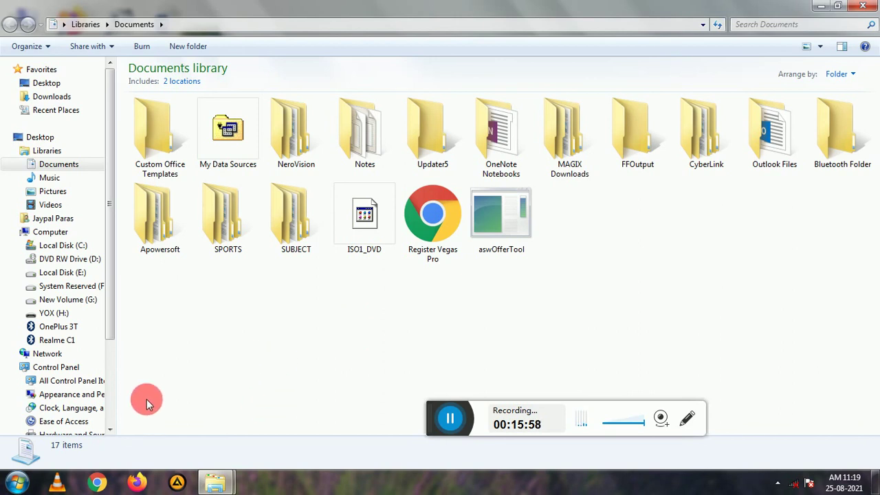
Open the Pictures library, look inside the Sample Pictures folder and return to the library.
{"action": "left_click", "coordinate": [19, 482]}
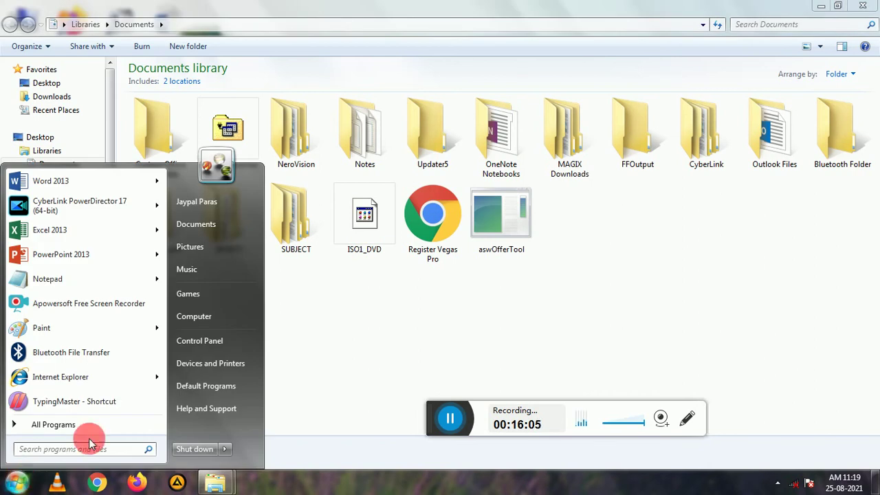
{"action": "left_click", "coordinate": [219, 250]}
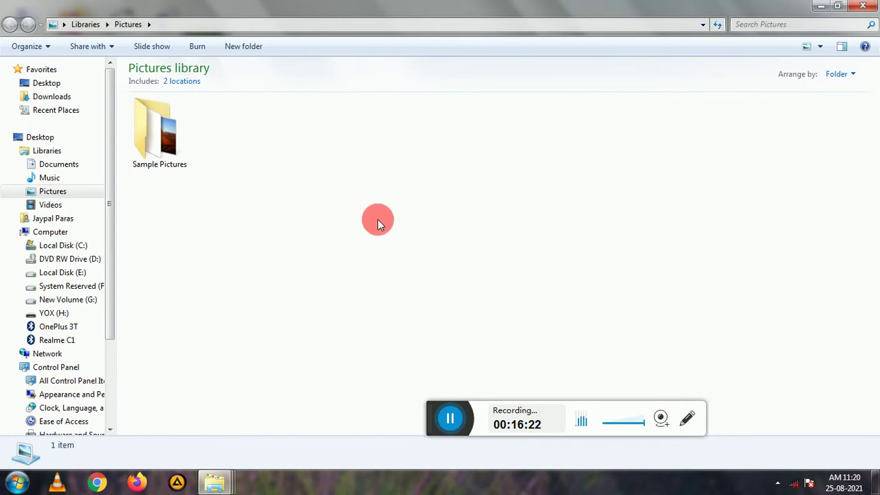
{"action": "double_click", "coordinate": [172, 146]}
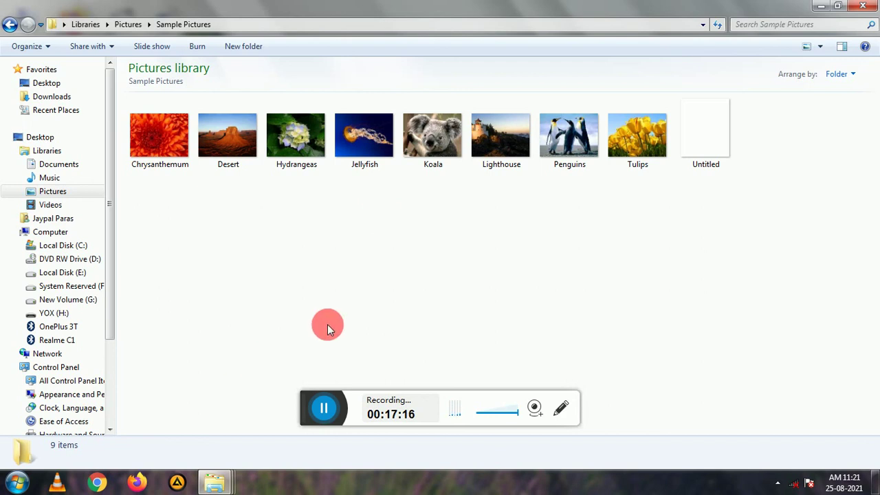
{"action": "left_click", "coordinate": [7, 22]}
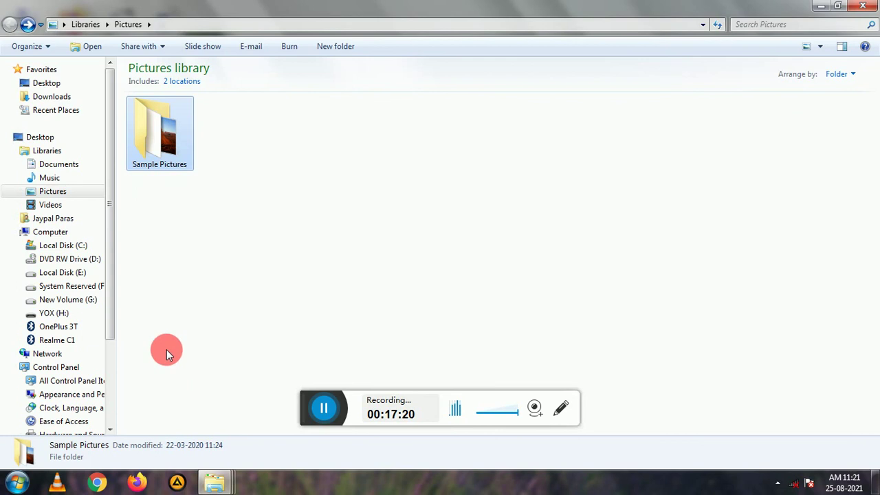
Open the Sample Music folder in the Music library and widen the Name column to fit the full track names.
{"action": "left_click", "coordinate": [14, 485]}
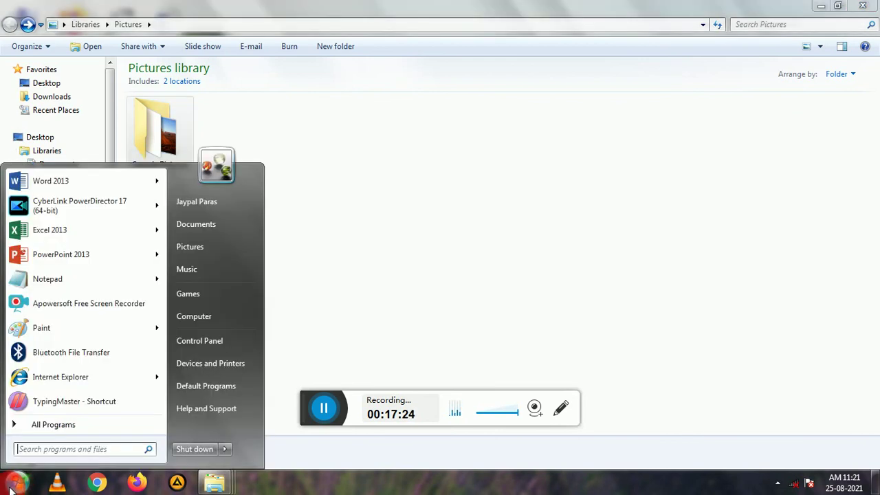
{"action": "left_click", "coordinate": [216, 262]}
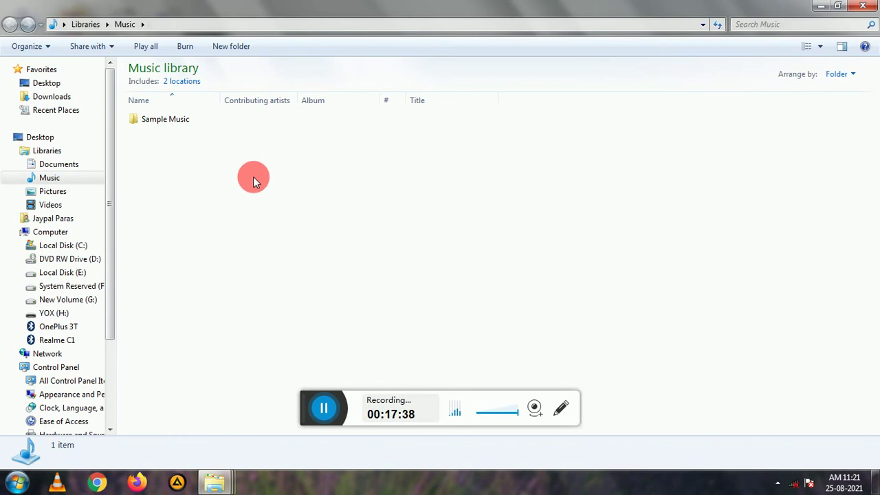
{"action": "double_click", "coordinate": [199, 121]}
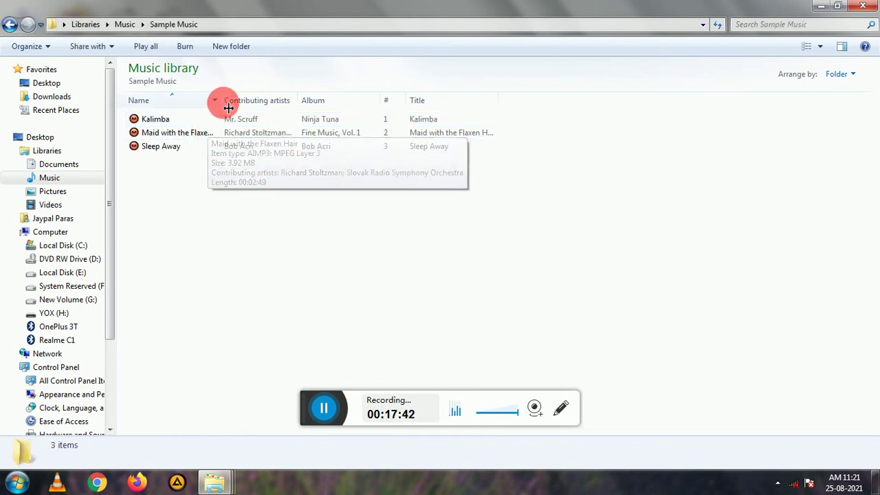
{"action": "left_click_drag", "start_coordinate": [228, 107], "coordinate": [322, 110]}
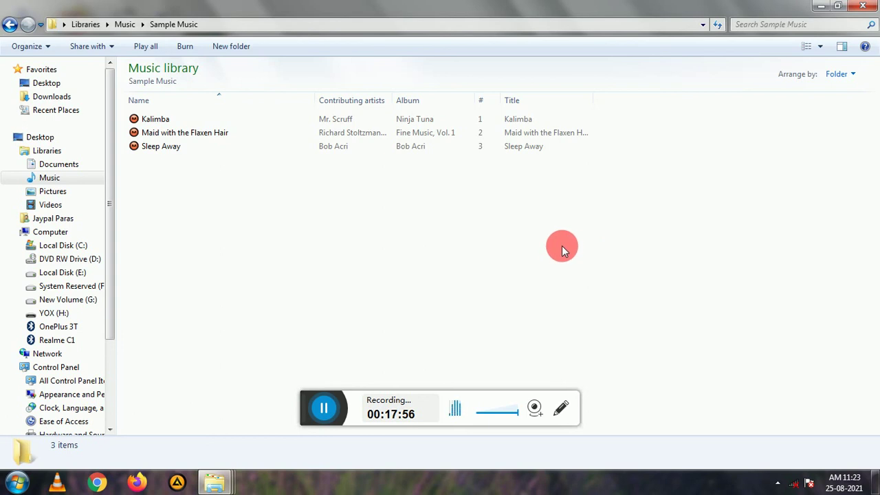
Restore the maximized Sample Music window to its smaller size and move it down toward the desktop's lower right.
{"action": "left_click", "coordinate": [839, 6]}
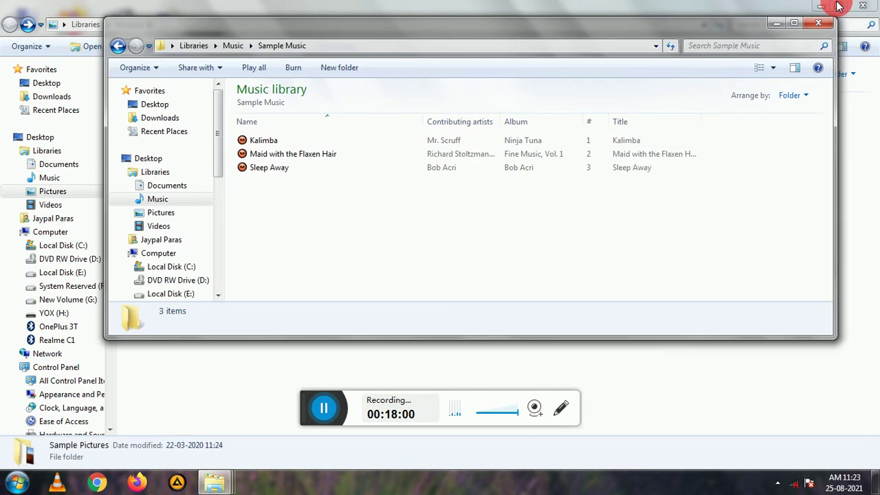
{"action": "left_click_drag", "start_coordinate": [105, 71], "coordinate": [246, 171]}
{"action": "left_click_drag", "start_coordinate": [557, 29], "coordinate": [624, 99]}
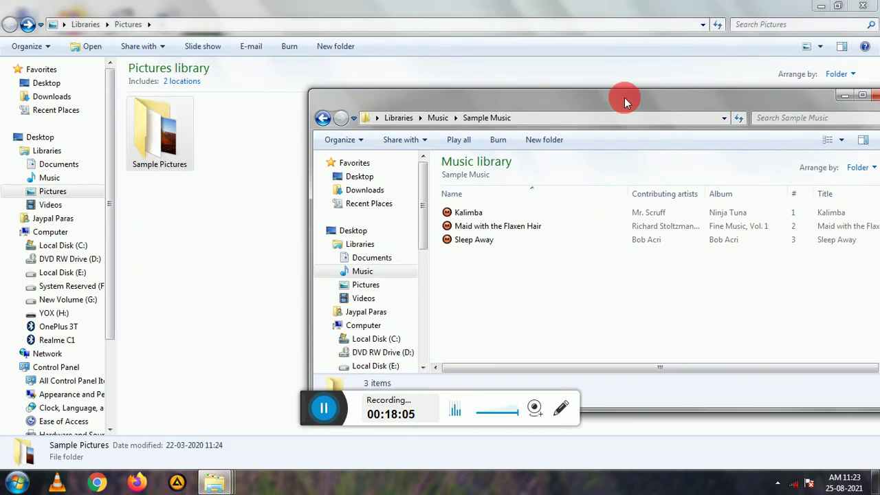
Bring the Pictures window to the front, restore it to the smaller size and move it toward the lower middle of the desktop.
{"action": "left_click", "coordinate": [204, 184]}
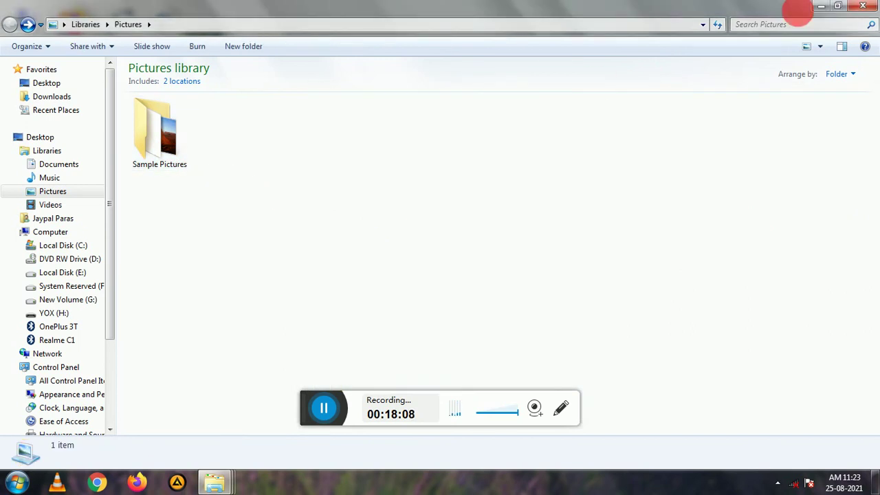
{"action": "left_click", "coordinate": [837, 5]}
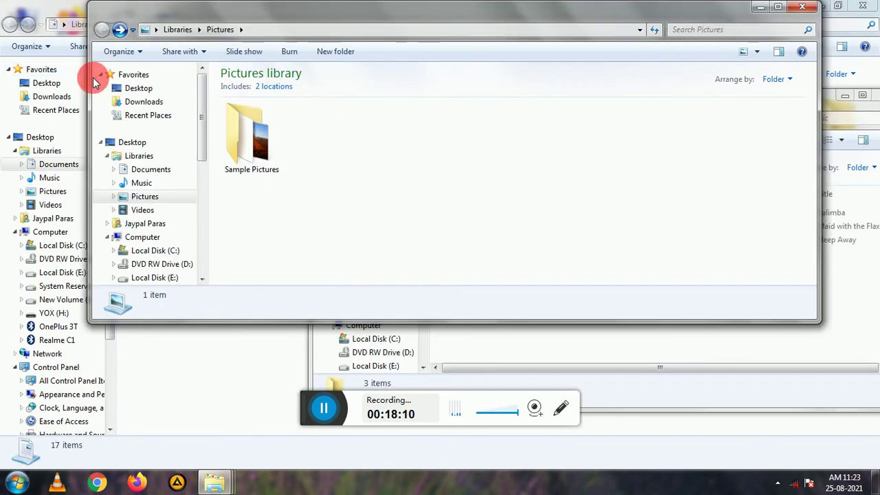
{"action": "left_click_drag", "start_coordinate": [90, 141], "coordinate": [277, 185]}
{"action": "left_click_drag", "start_coordinate": [581, 31], "coordinate": [504, 211]}
Restore the Documents window to the smaller size and spread it and the Pictures window apart on the desktop.
{"action": "left_click", "coordinate": [151, 298]}
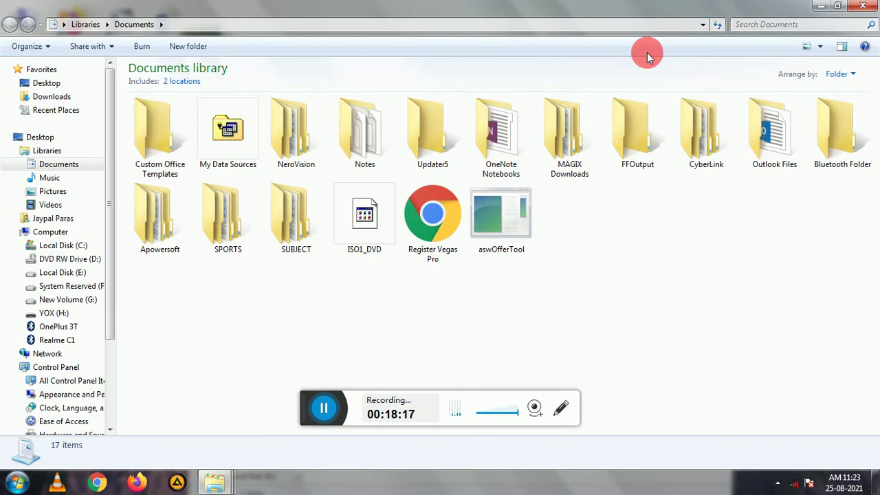
{"action": "left_click", "coordinate": [839, 7]}
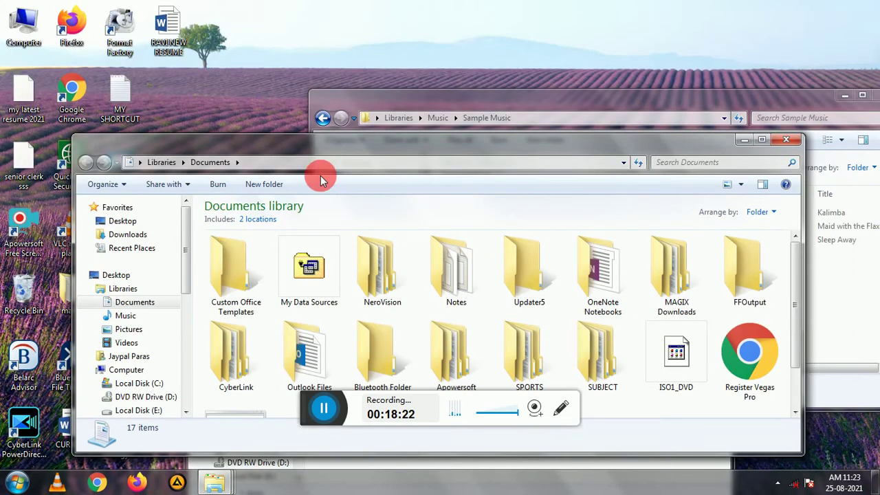
{"action": "left_click_drag", "start_coordinate": [383, 138], "coordinate": [415, 269]}
{"action": "left_click_drag", "start_coordinate": [389, 218], "coordinate": [442, 337]}
{"action": "left_click_drag", "start_coordinate": [411, 265], "coordinate": [419, 169]}
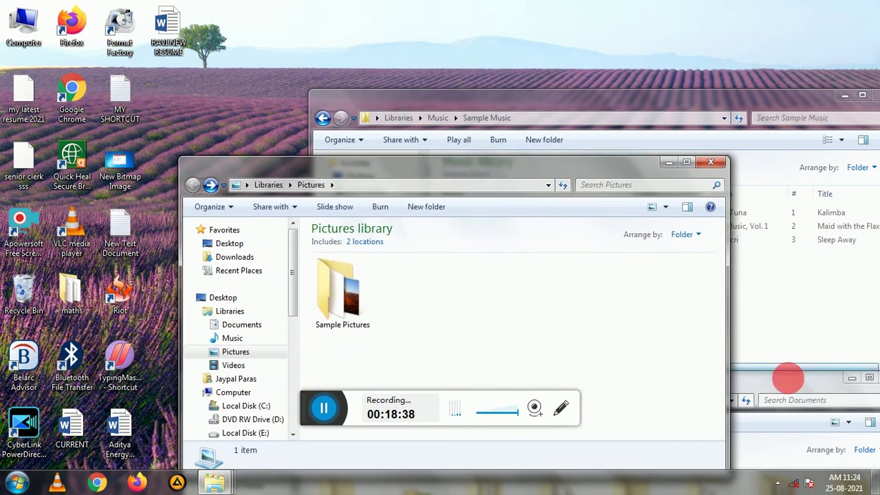
Reposition the Documents window so it overlaps the Pictures and Sample Music windows with their title bars still exposed.
{"action": "left_click_drag", "start_coordinate": [789, 382], "coordinate": [560, 209]}
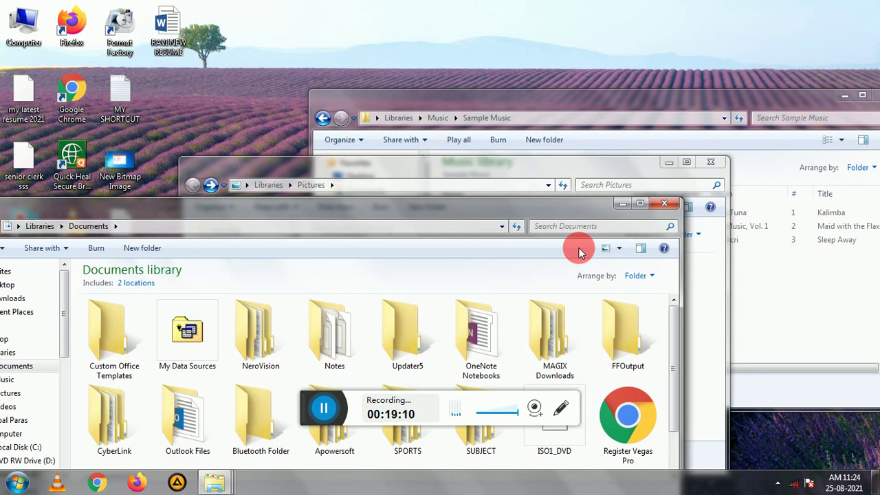
{"action": "left_click_drag", "start_coordinate": [453, 211], "coordinate": [500, 228]}
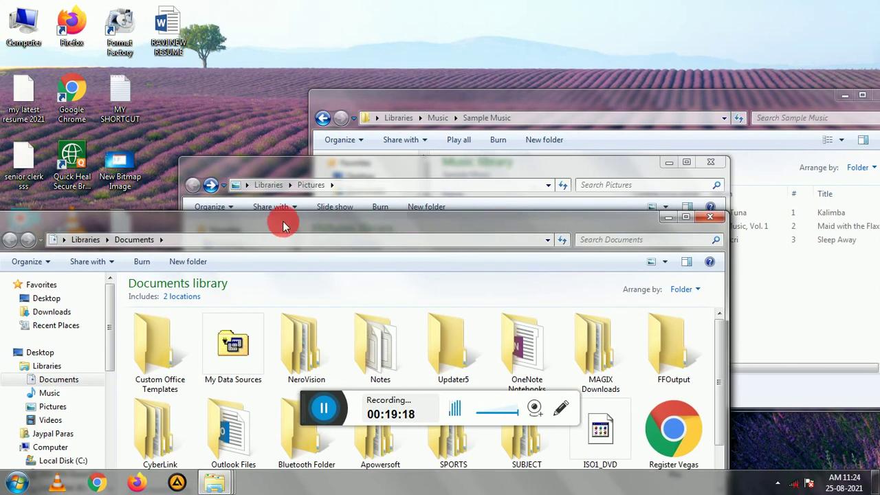
{"action": "left_click_drag", "start_coordinate": [275, 223], "coordinate": [388, 231]}
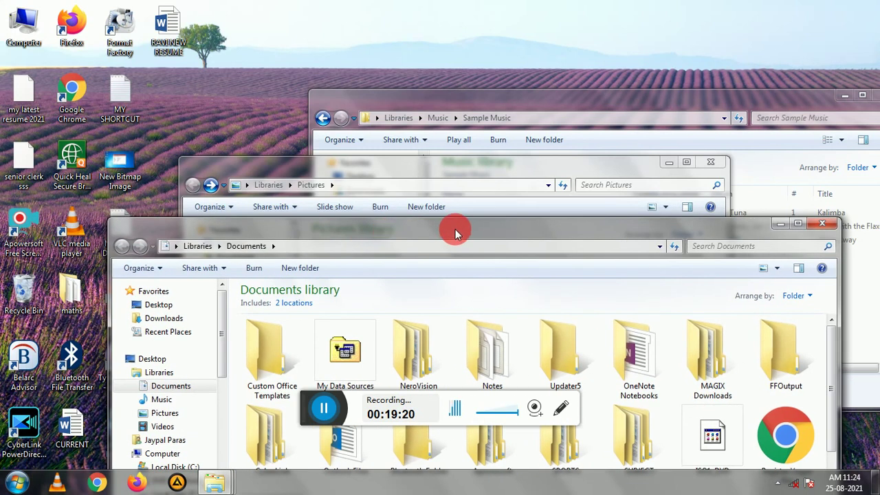
{"action": "mouse_move", "coordinate": [471, 222]}
{"action": "left_mouse_down"}
{"action": "mouse_move", "coordinate": [475, 240]}
{"action": "mouse_move", "coordinate": [521, 245]}
{"action": "mouse_move", "coordinate": [471, 238]}
{"action": "left_mouse_up"}
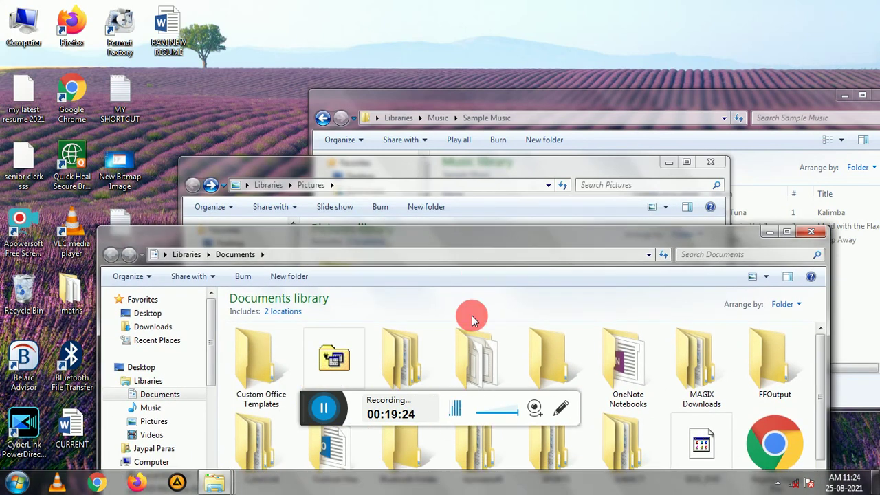
{"action": "left_click_drag", "start_coordinate": [481, 236], "coordinate": [440, 223]}
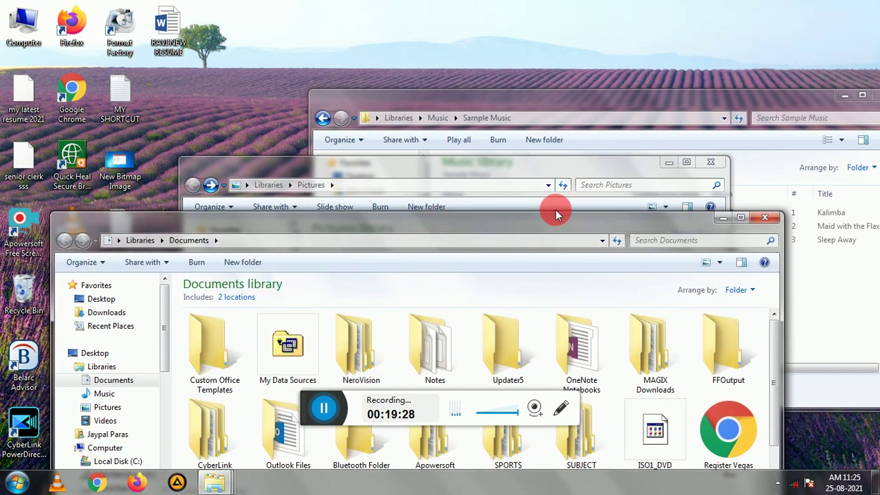
Show the desktop and preview the open Documents and Sample Music windows through their thumbnails.
{"action": "key", "text": "super+d"}
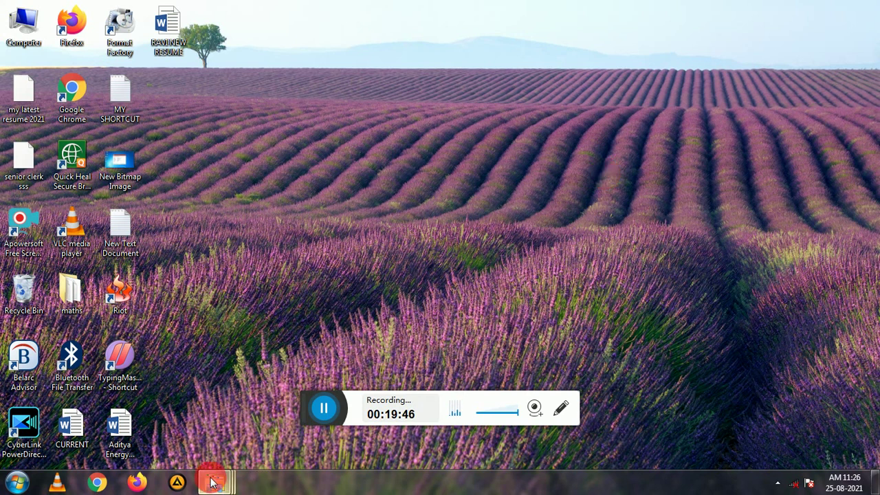
{"action": "mouse_move", "coordinate": [211, 483]}
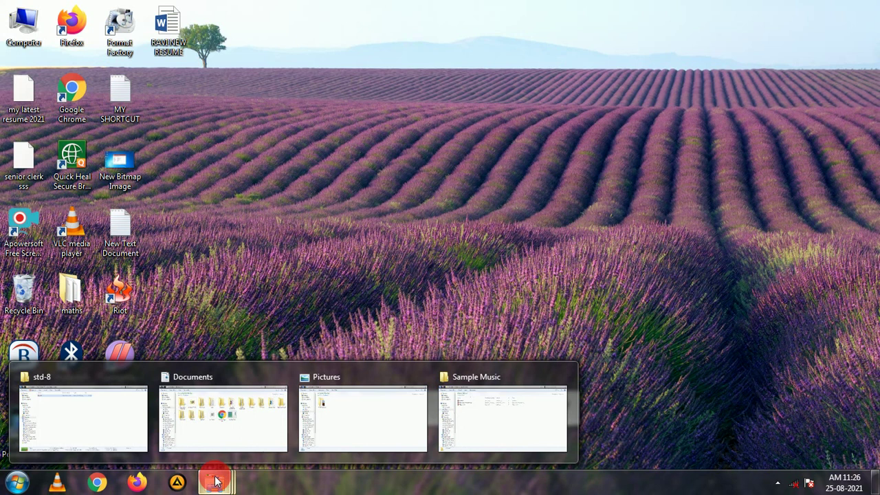
{"action": "mouse_move", "coordinate": [203, 421]}
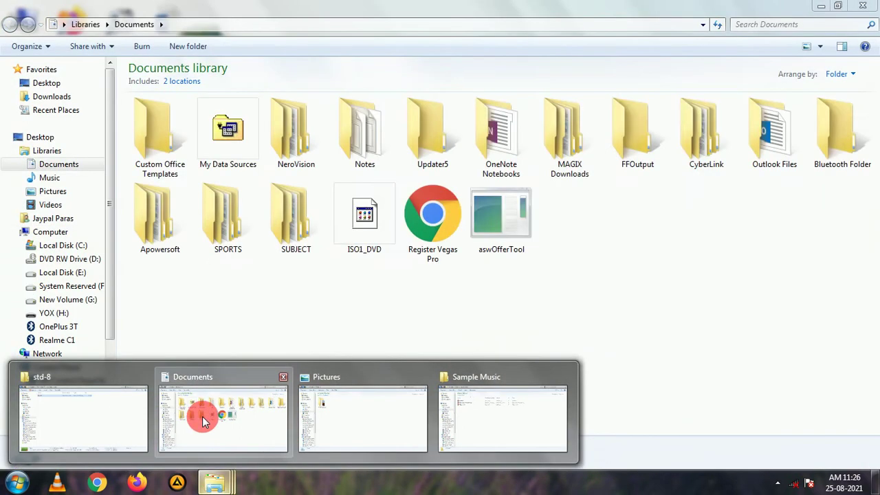
{"action": "mouse_move", "coordinate": [476, 409]}
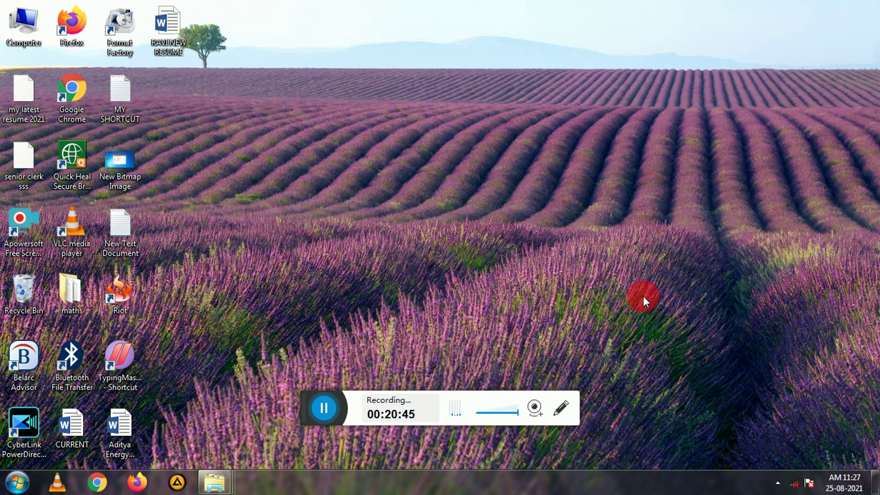
Switch to the Music library window, return to the desktop and show the thumbnails of the open folder windows.
{"action": "key", "text": "alt+Tab"}
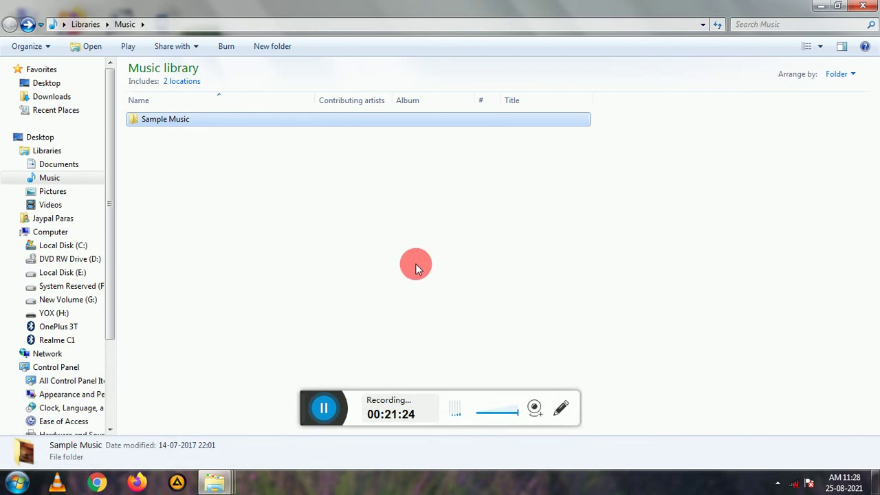
{"action": "key", "text": "super+d"}
{"action": "left_click", "coordinate": [219, 481]}
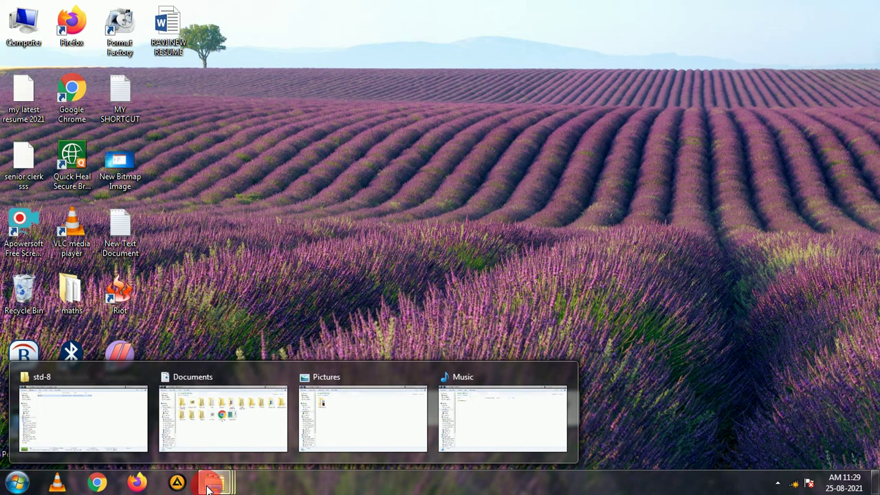
Refresh the desktop and open the Start menu.
{"action": "right_click", "coordinate": [433, 202]}
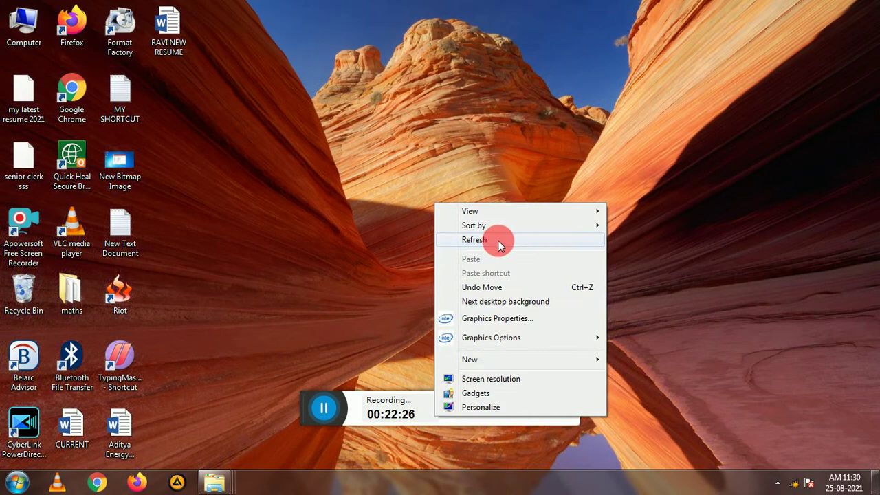
{"action": "left_click", "coordinate": [497, 240]}
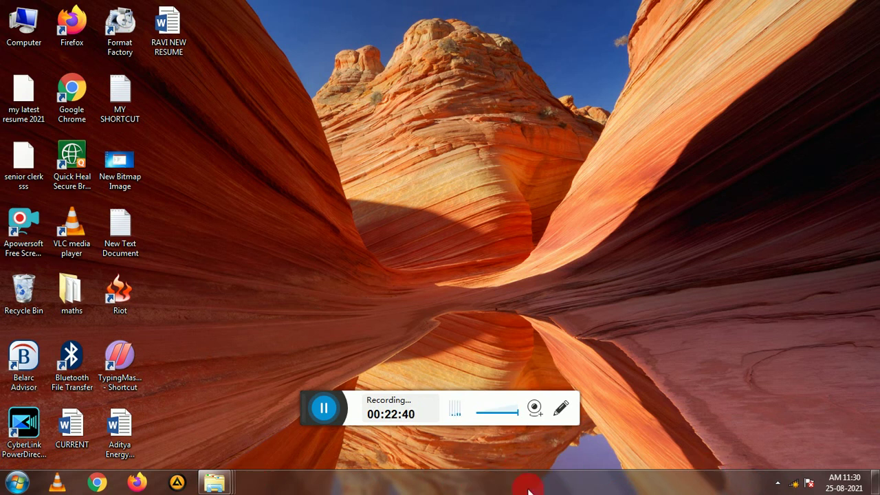
{"action": "left_click", "coordinate": [21, 484]}
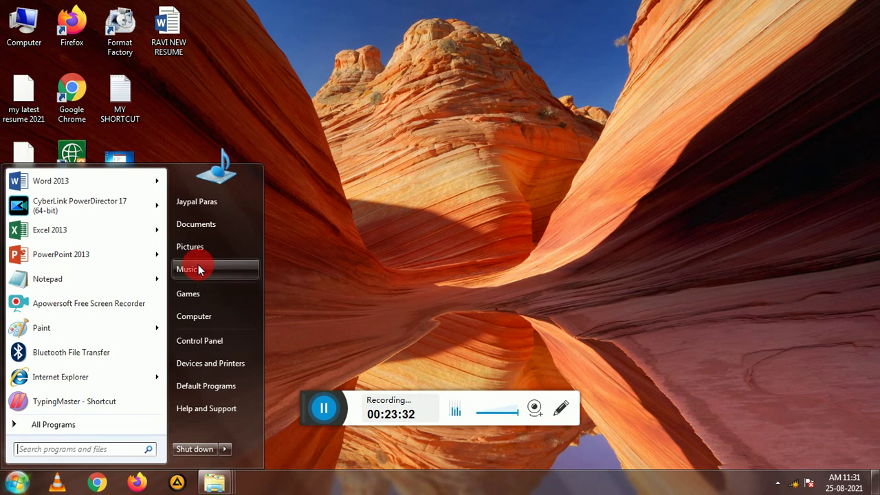
Bring the Music library window to the front using the thumbnails of the open folder windows.
{"action": "left_click", "coordinate": [214, 484]}
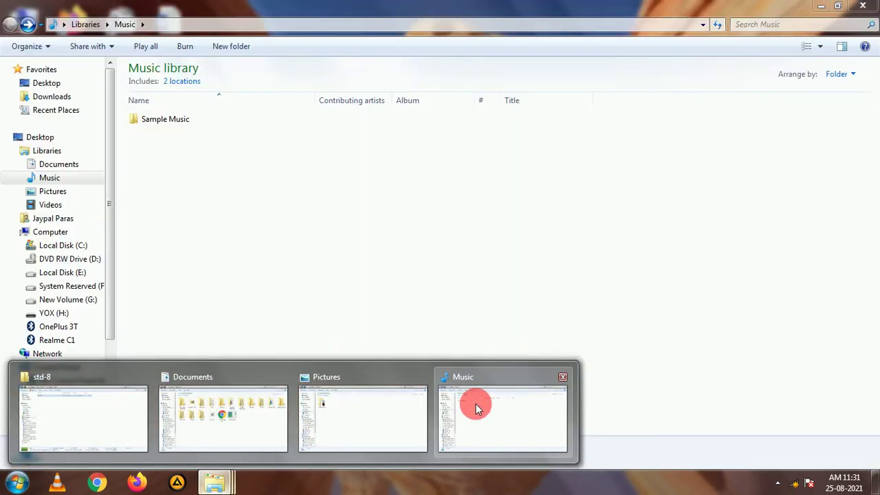
{"action": "left_click", "coordinate": [476, 403]}
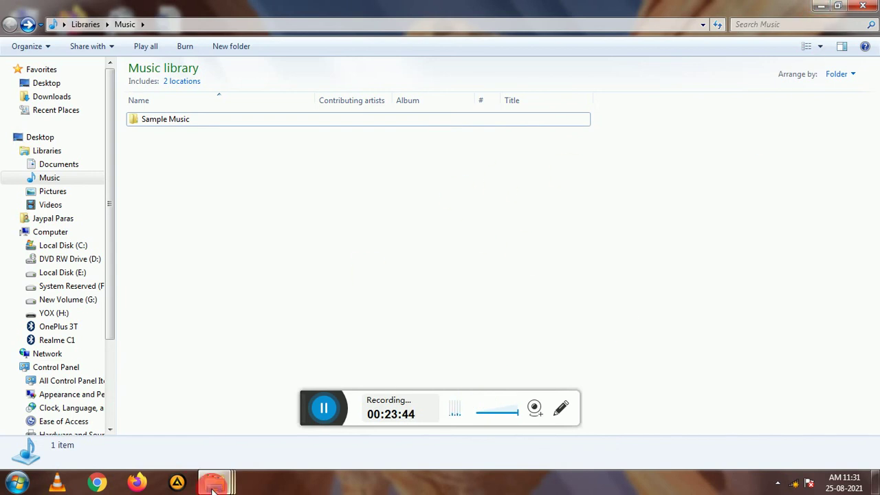
{"action": "mouse_move", "coordinate": [213, 484]}
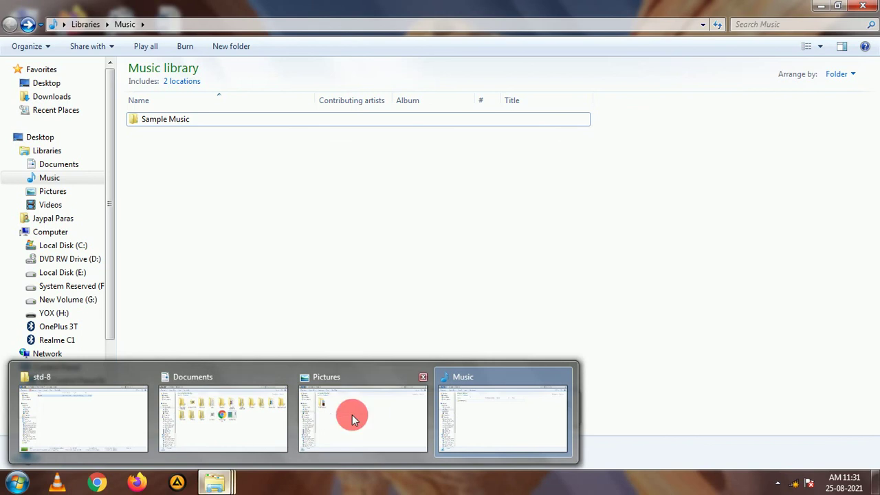
{"action": "left_click", "coordinate": [478, 405]}
{"action": "left_click_drag", "start_coordinate": [337, 401], "coordinate": [407, 411]}
{"action": "left_click", "coordinate": [275, 204]}
Open the Sample Music folder and play the track Maid with the Flaxen Hair.
{"action": "mouse_move", "coordinate": [197, 119]}
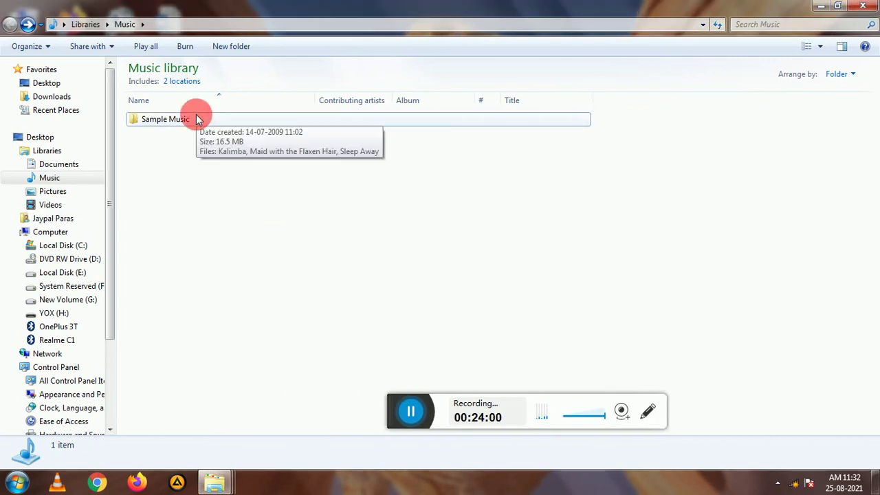
{"action": "double_click", "coordinate": [199, 120]}
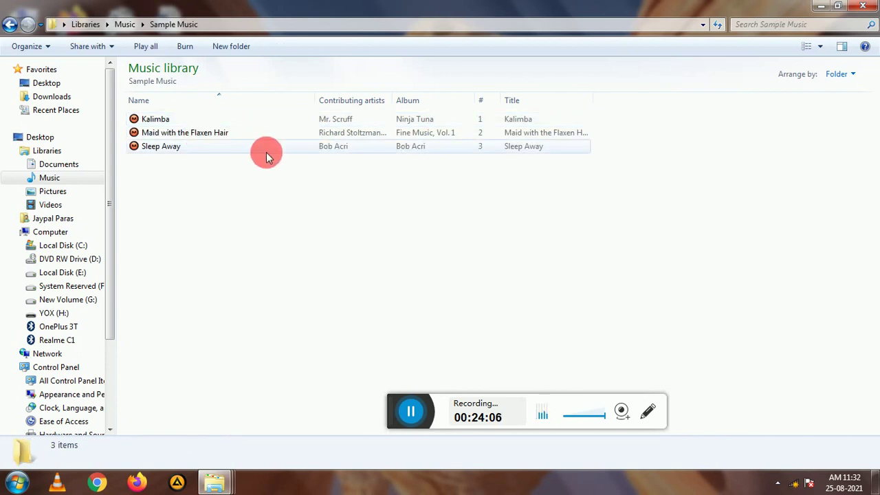
{"action": "left_click", "coordinate": [211, 139]}
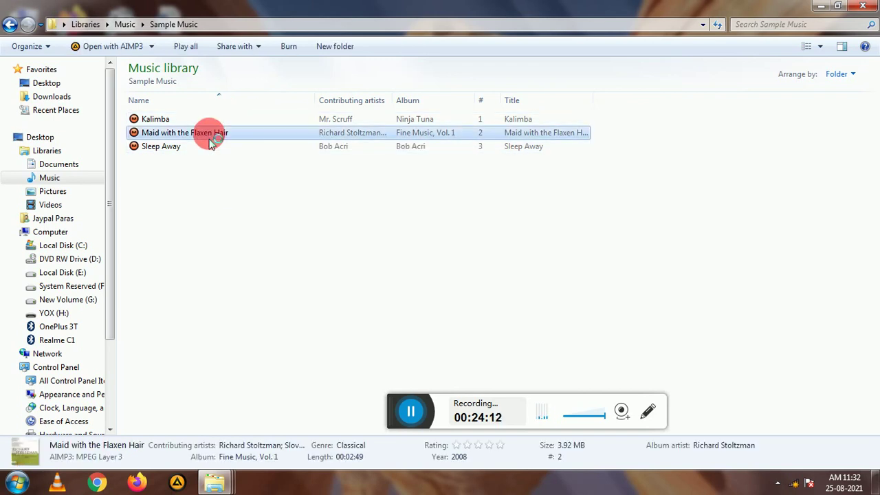
{"action": "double_click", "coordinate": [211, 139]}
Move the AIMP3 player higher on the screen, skip ahead near the track's start and close the player.
{"action": "left_click_drag", "start_coordinate": [536, 318], "coordinate": [541, 223]}
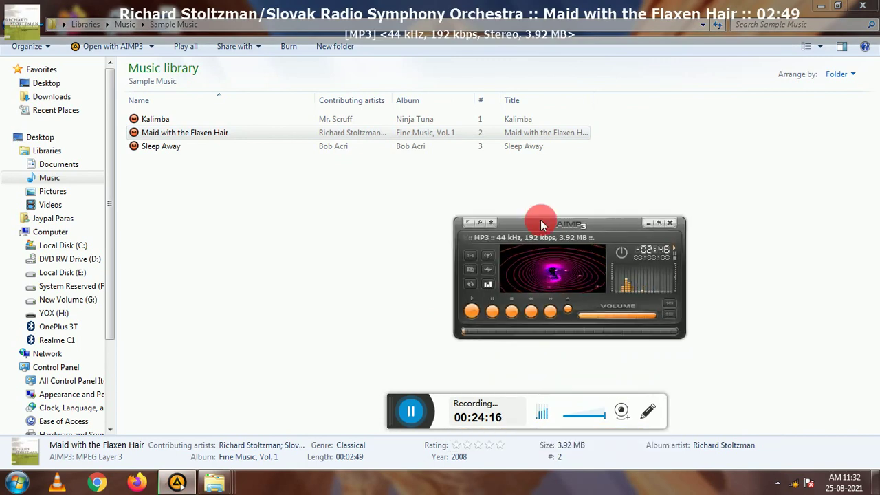
{"action": "left_click", "coordinate": [485, 336]}
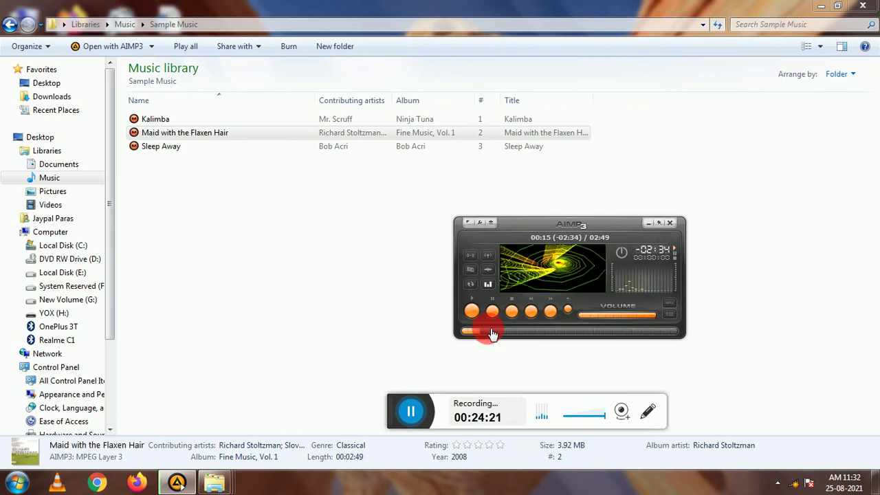
{"action": "left_click", "coordinate": [671, 224]}
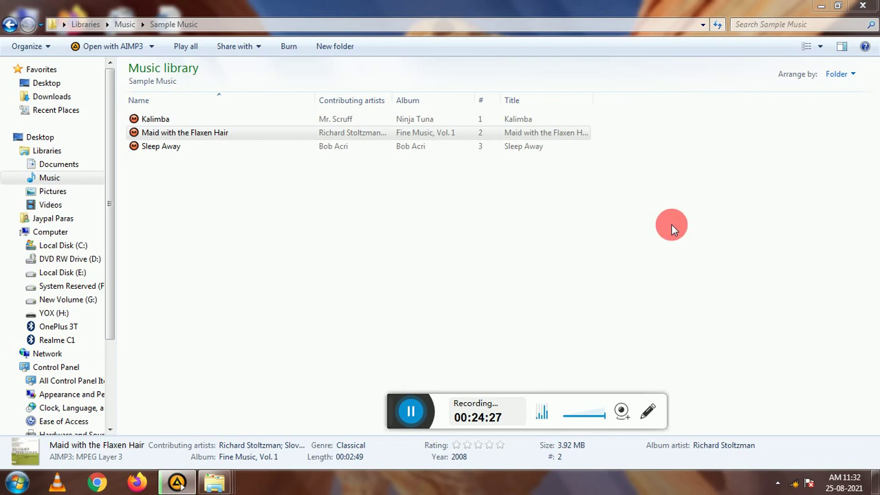
Refresh the Sample Music folder and close its window.
{"action": "right_click", "coordinate": [285, 199]}
{"action": "left_click", "coordinate": [342, 267]}
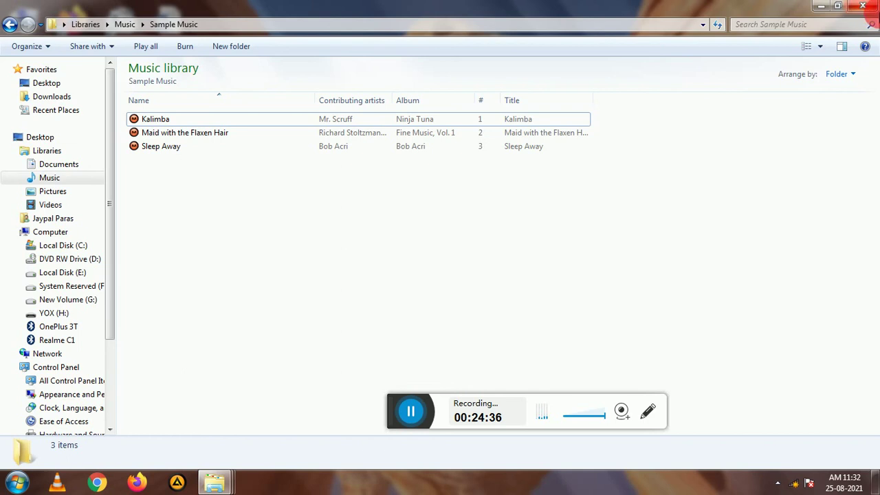
{"action": "left_click", "coordinate": [866, 6]}
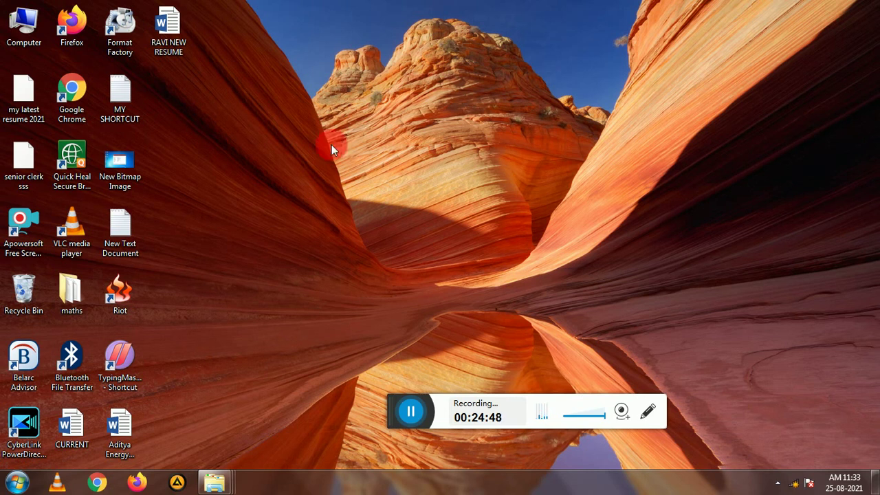
Bring the Pictures library window to the front and open its Sample Pictures folder.
{"action": "mouse_move", "coordinate": [210, 485]}
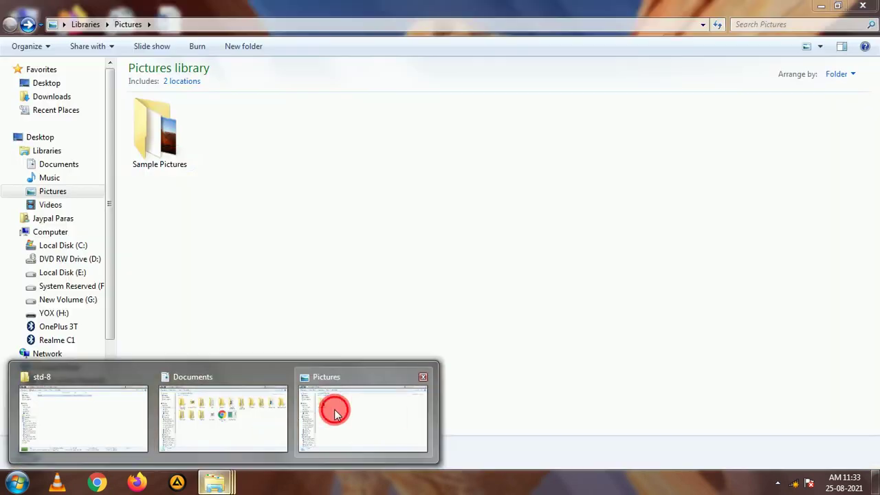
{"action": "left_click", "coordinate": [334, 412]}
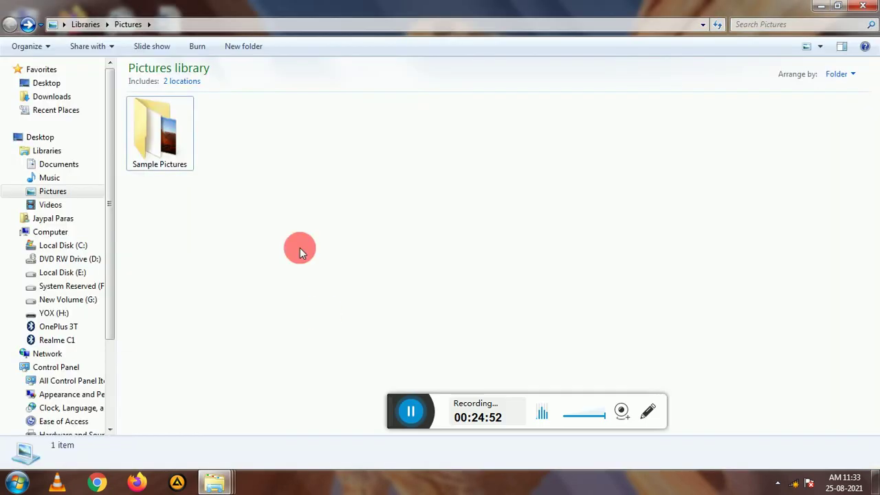
{"action": "double_click", "coordinate": [174, 129]}
Refresh the Sample Pictures folder twice.
{"action": "right_click", "coordinate": [337, 213]}
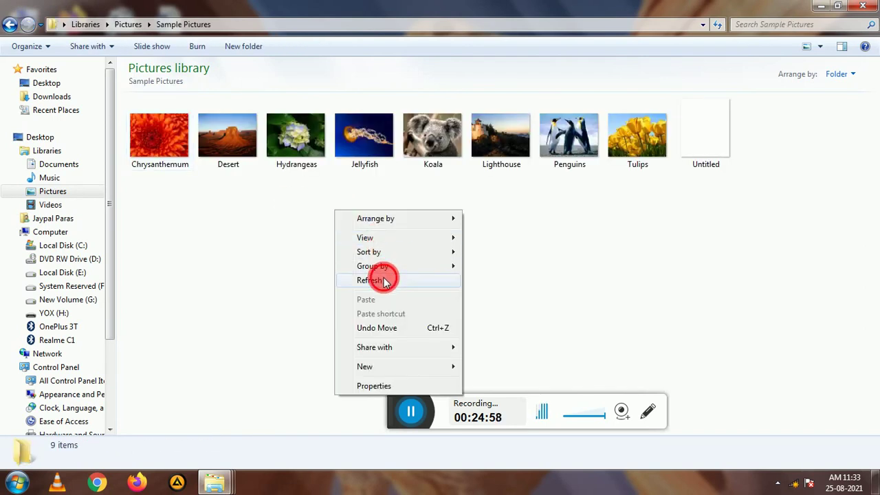
{"action": "left_click", "coordinate": [381, 281]}
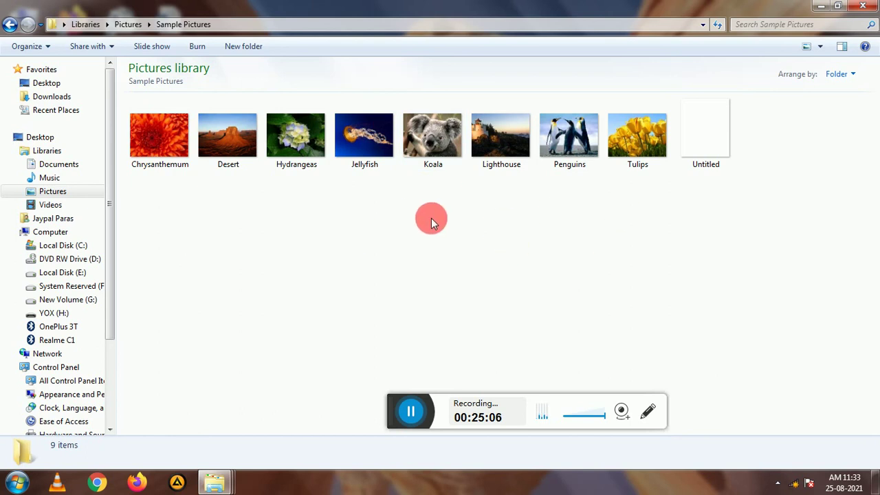
{"action": "right_click", "coordinate": [400, 222]}
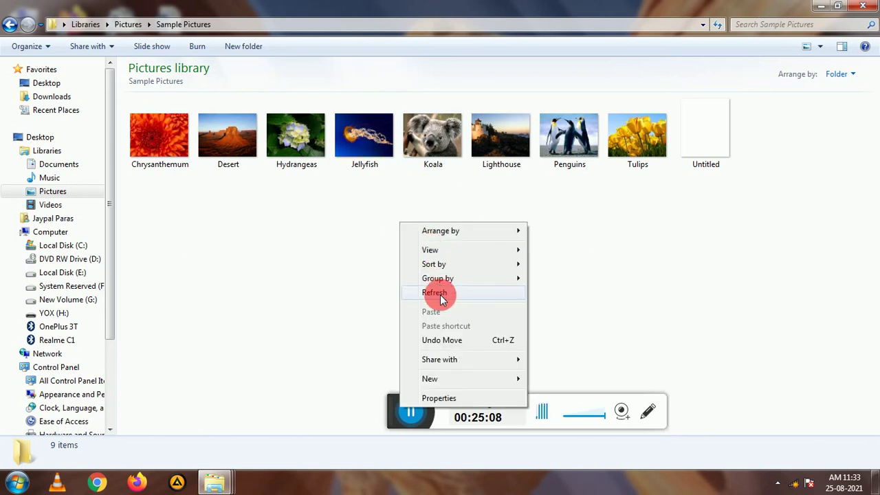
{"action": "left_click", "coordinate": [440, 296]}
View the Penguins picture full size, then close the photo viewer and the Sample Pictures window.
{"action": "left_click", "coordinate": [563, 149]}
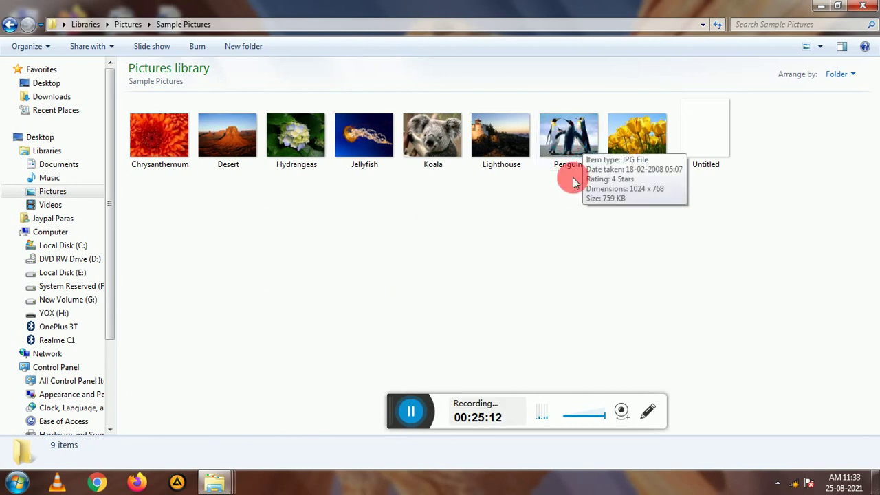
{"action": "left_click", "coordinate": [570, 137]}
{"action": "double_click", "coordinate": [571, 138]}
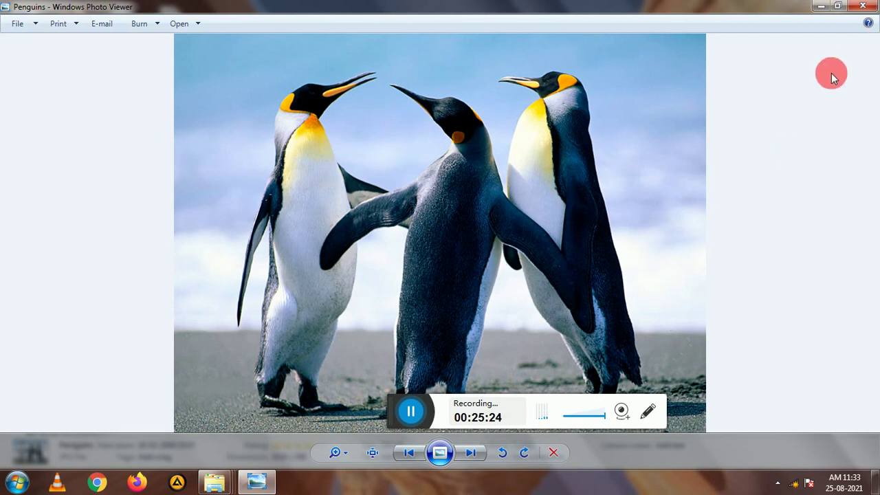
{"action": "left_click", "coordinate": [863, 6]}
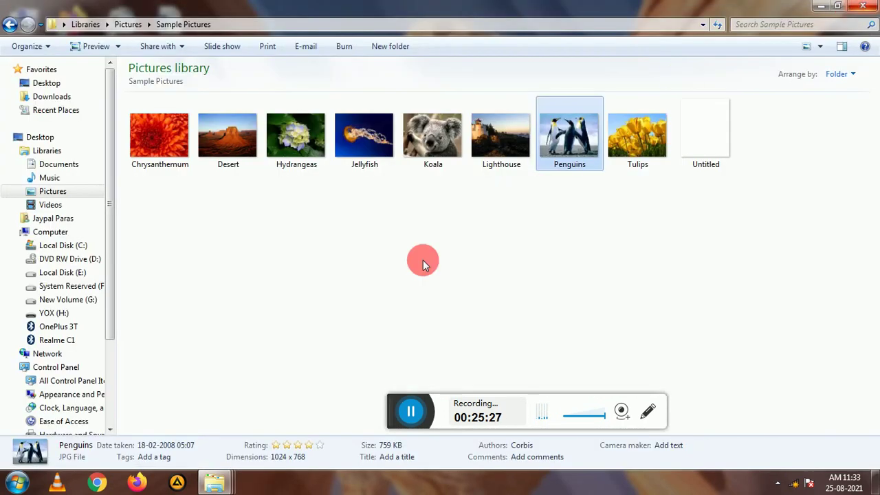
{"action": "left_click", "coordinate": [543, 274]}
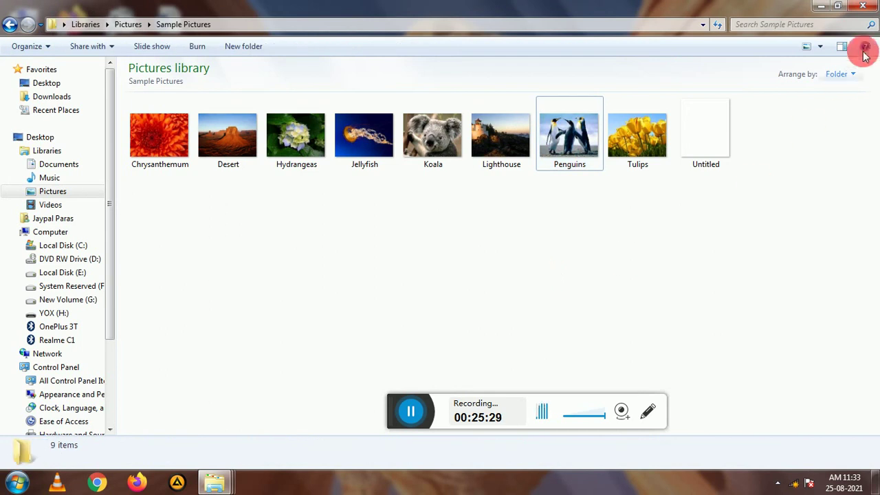
{"action": "left_click", "coordinate": [865, 6]}
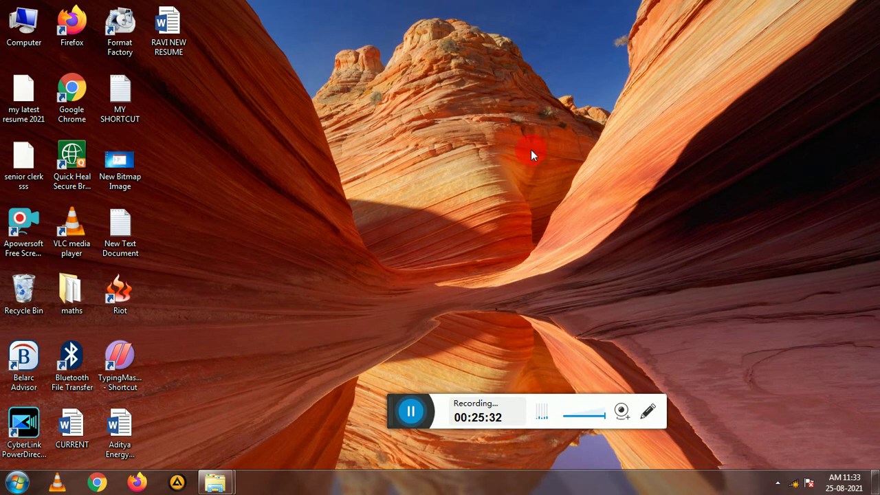
Bring the Documents library window to the front and open its SPORTS folder.
{"action": "mouse_move", "coordinate": [218, 479]}
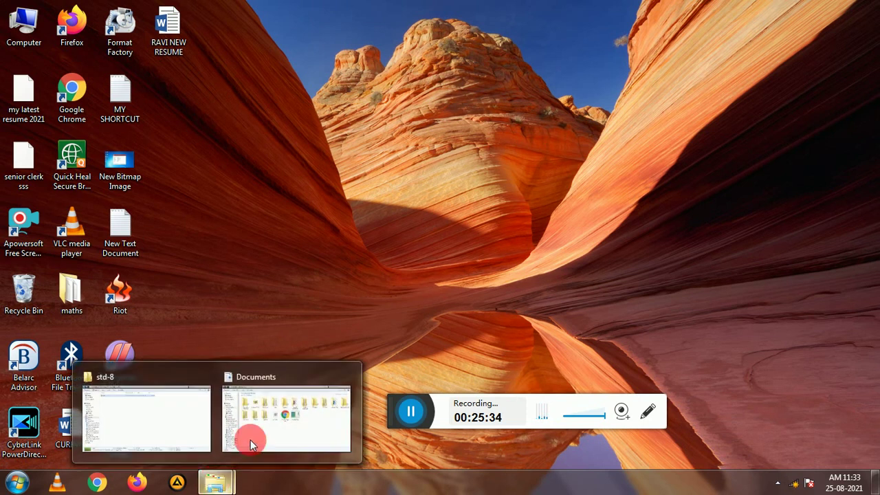
{"action": "left_click", "coordinate": [272, 406]}
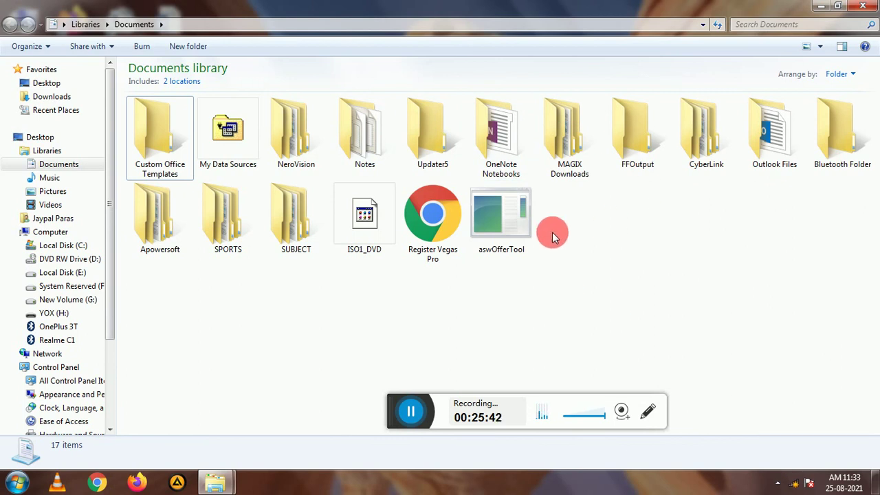
{"action": "mouse_move", "coordinate": [237, 222]}
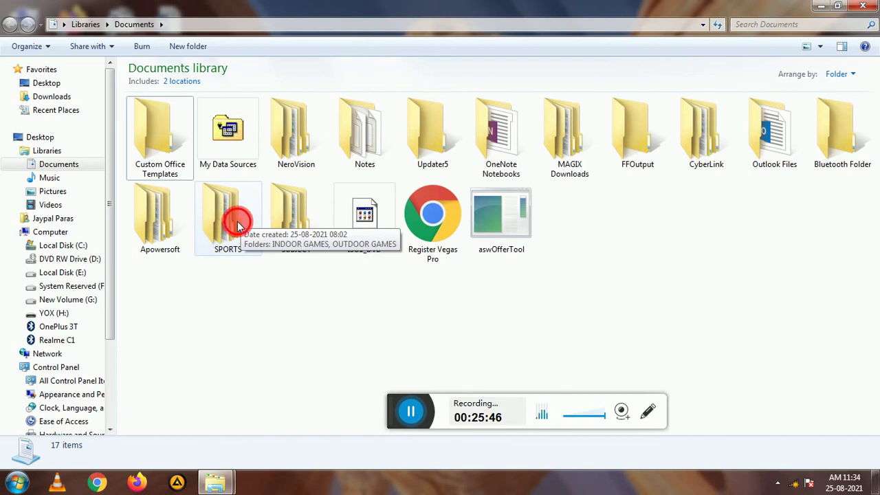
{"action": "left_click", "coordinate": [230, 221]}
{"action": "mouse_move", "coordinate": [240, 230]}
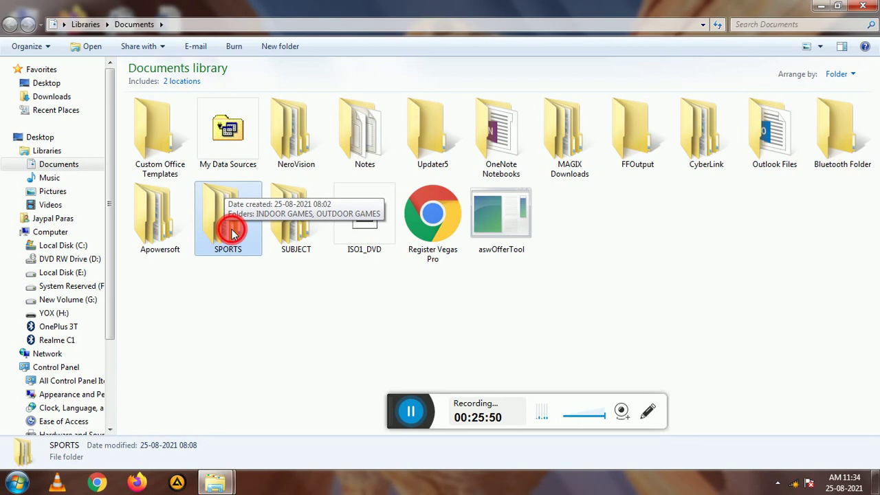
{"action": "double_click", "coordinate": [231, 234]}
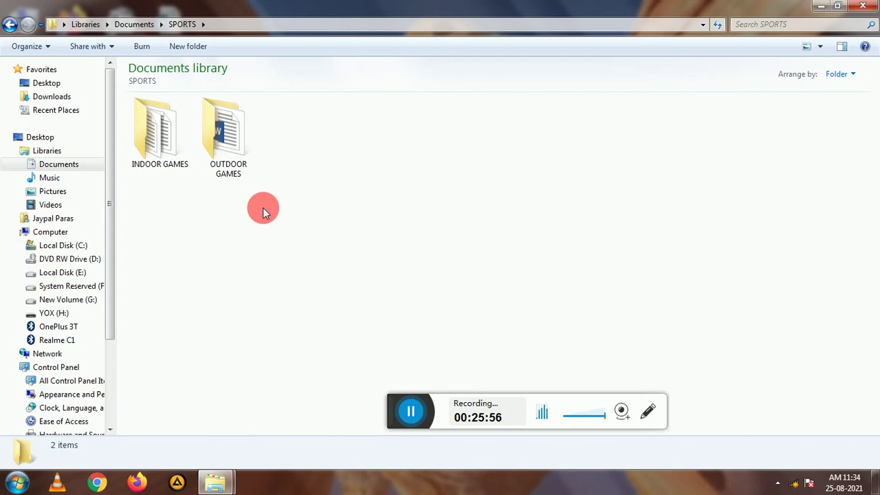
Open the OUTDOOR GAMES folder inside SPORTS and refresh its contents.
{"action": "left_click", "coordinate": [160, 146]}
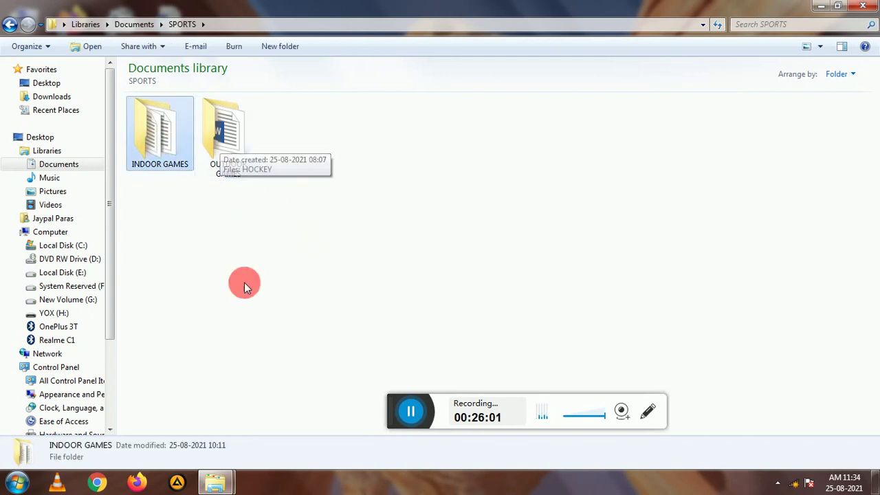
{"action": "double_click", "coordinate": [230, 137]}
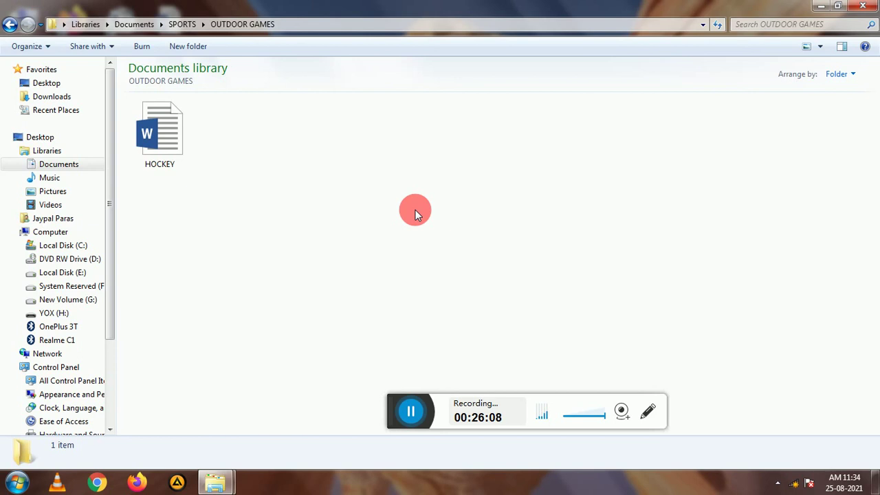
{"action": "left_click", "coordinate": [171, 141]}
{"action": "right_click", "coordinate": [279, 189]}
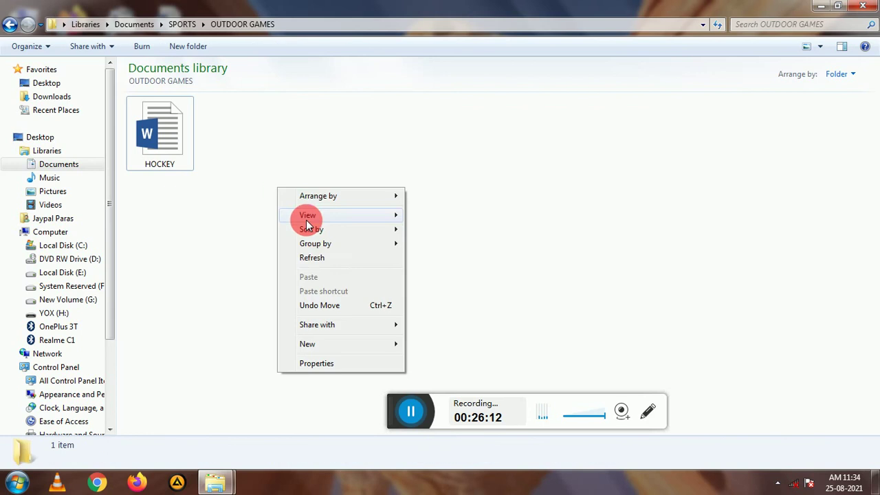
{"action": "left_click", "coordinate": [314, 258]}
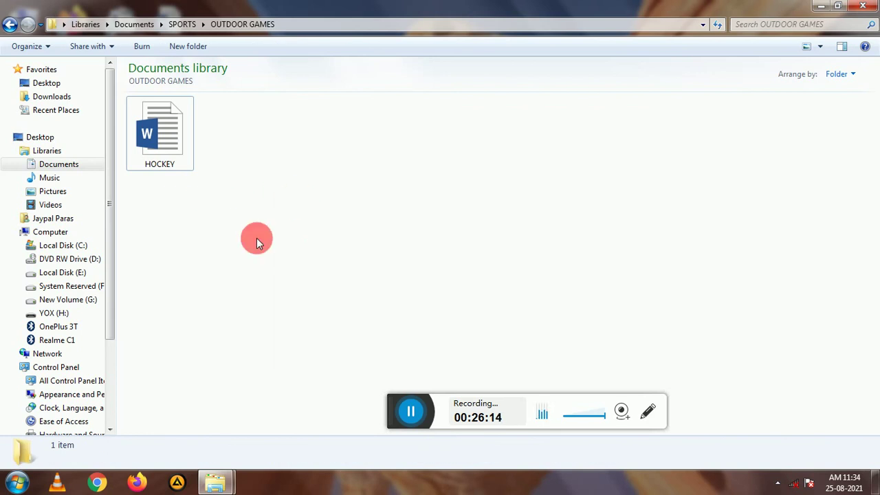